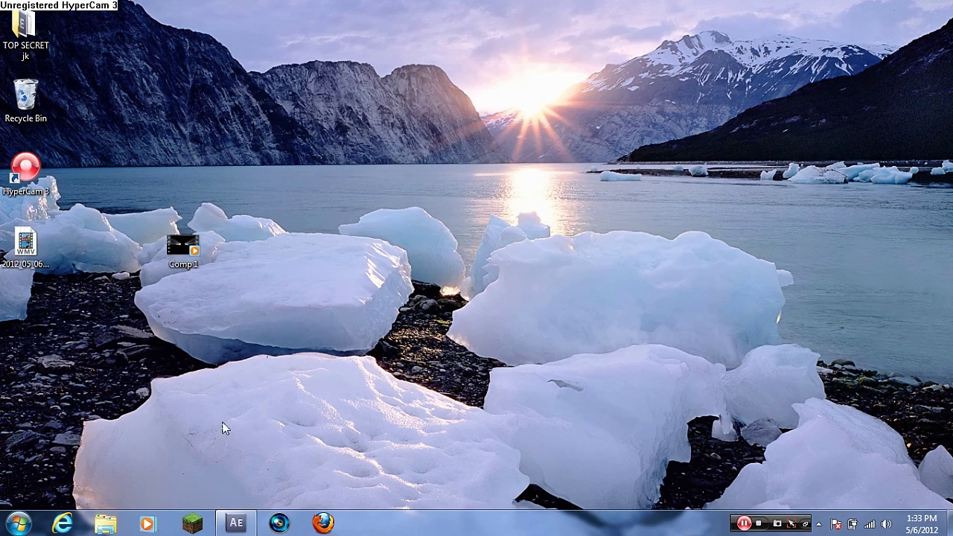
Switch to After Effects and close the Render Queue so only the empty timeline remains.
{"action": "left_click", "coordinate": [236, 522]}
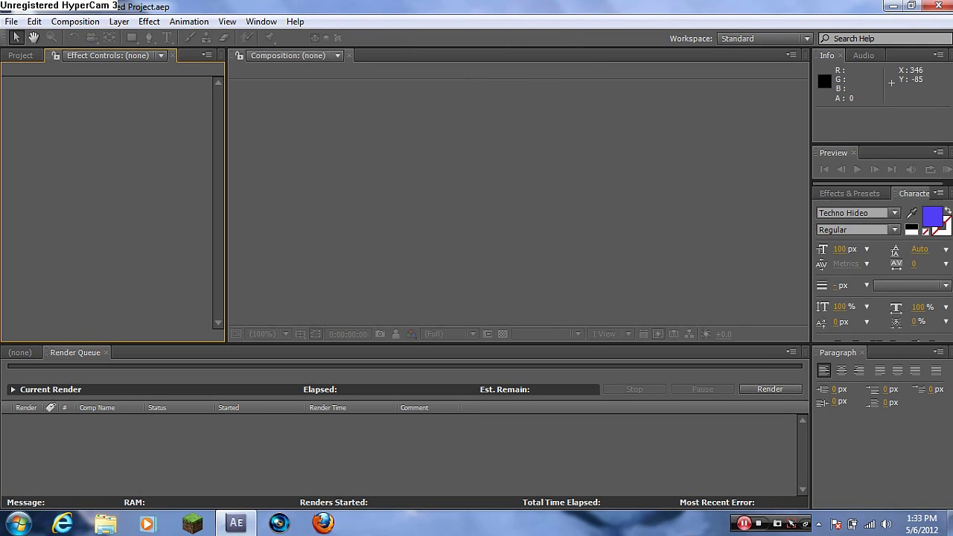
{"action": "left_click", "coordinate": [852, 195]}
{"action": "left_click", "coordinate": [921, 196]}
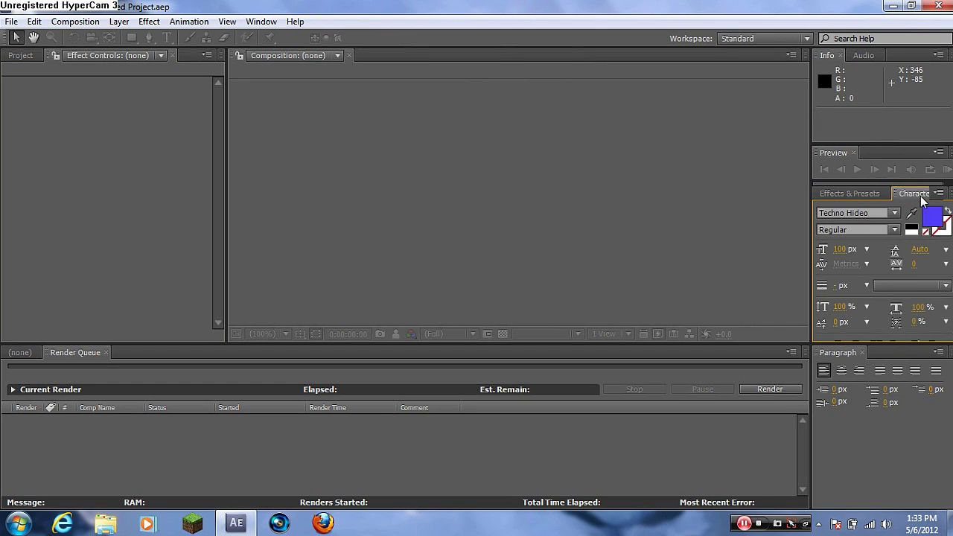
{"action": "left_click", "coordinate": [226, 22]}
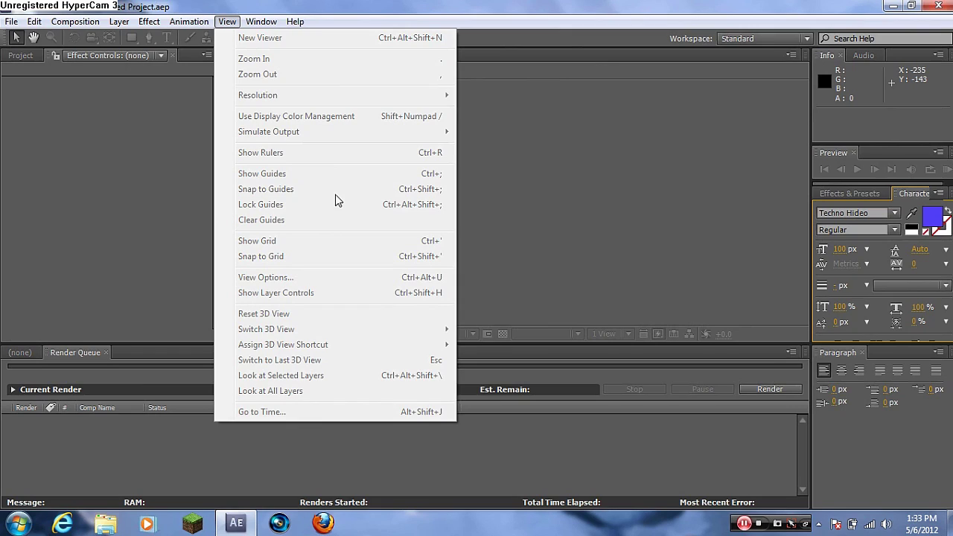
{"action": "left_click", "coordinate": [142, 461]}
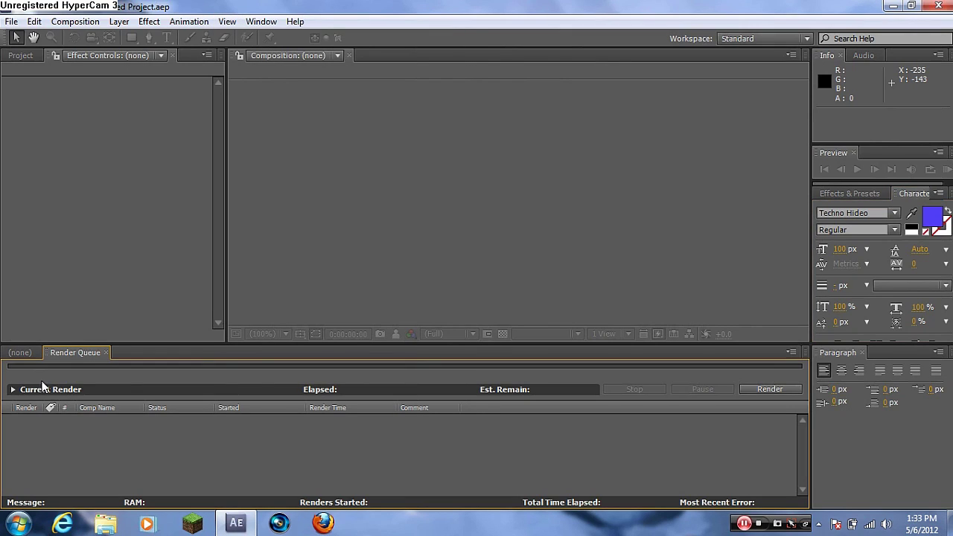
{"action": "left_click", "coordinate": [105, 352]}
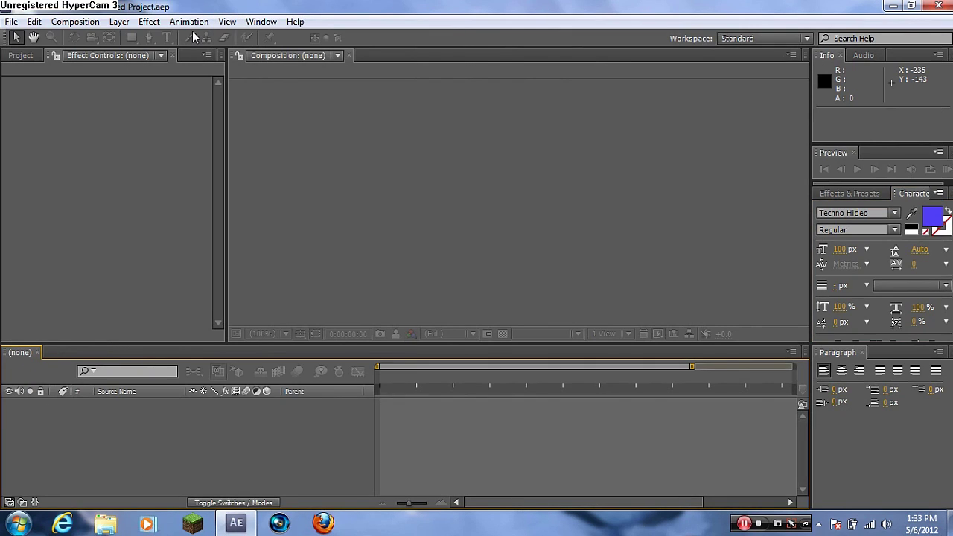
Create a new 1280 x 720 composition at 59.94 frames per second, 30 seconds long, with a black background.
{"action": "left_click", "coordinate": [89, 22]}
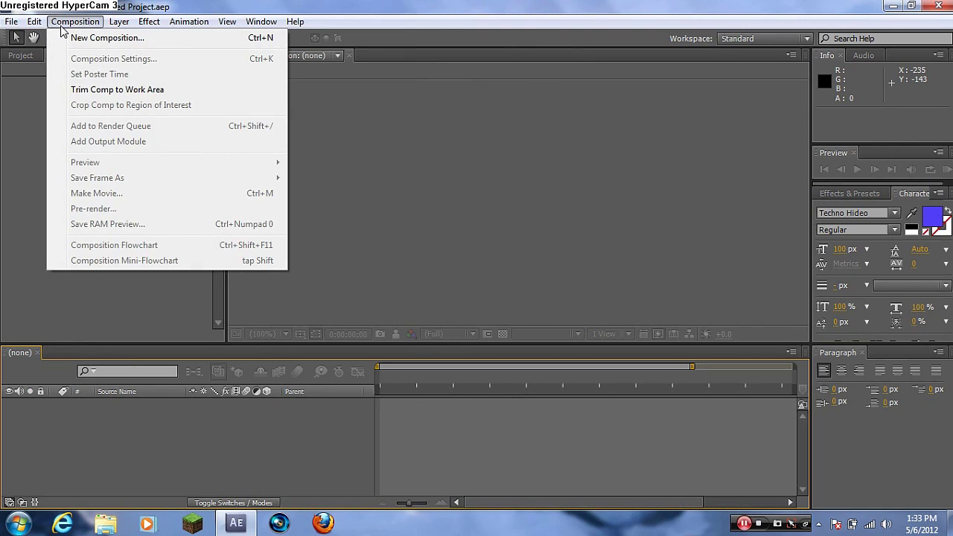
{"action": "left_click", "coordinate": [89, 37]}
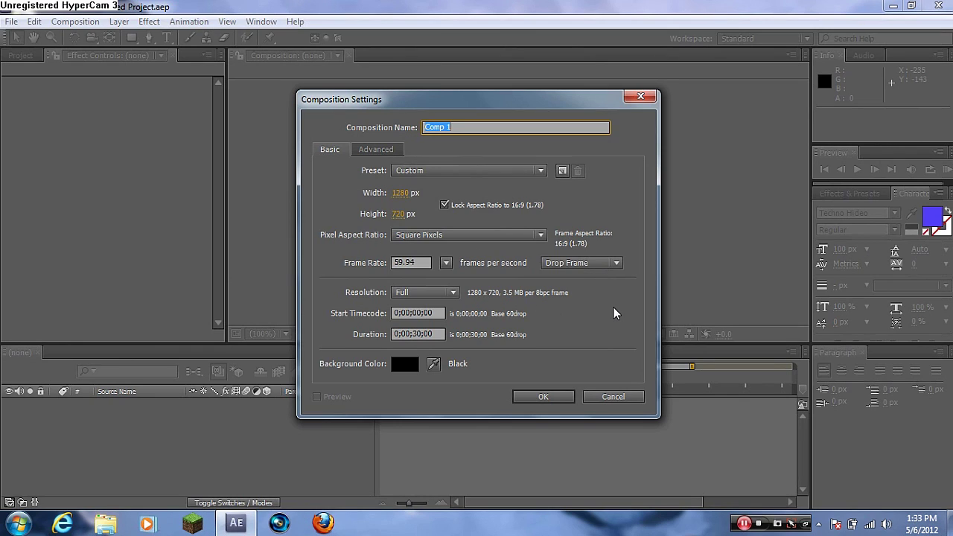
{"action": "left_click", "coordinate": [542, 396]}
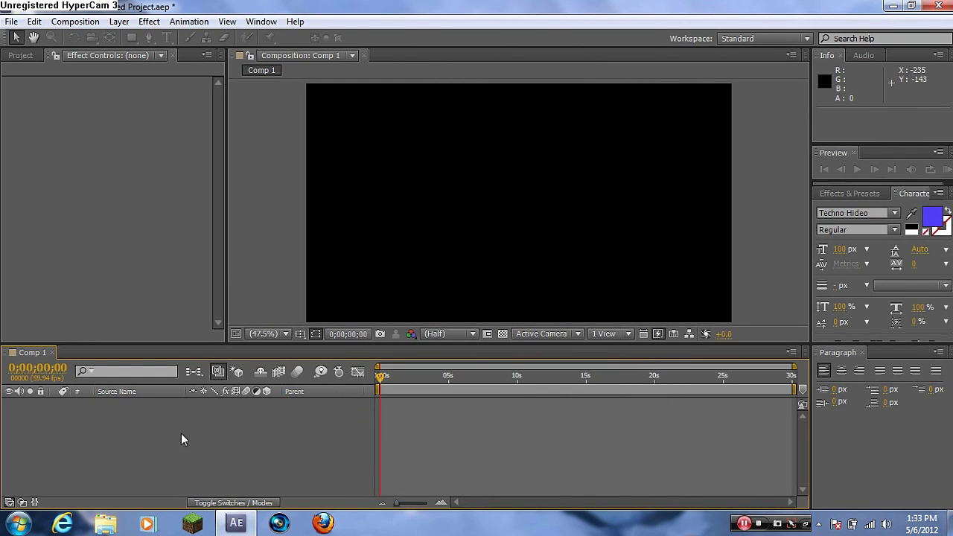
Add a black 1280 x 720 px solid layer to the composition as the background.
{"action": "right_click", "coordinate": [178, 439]}
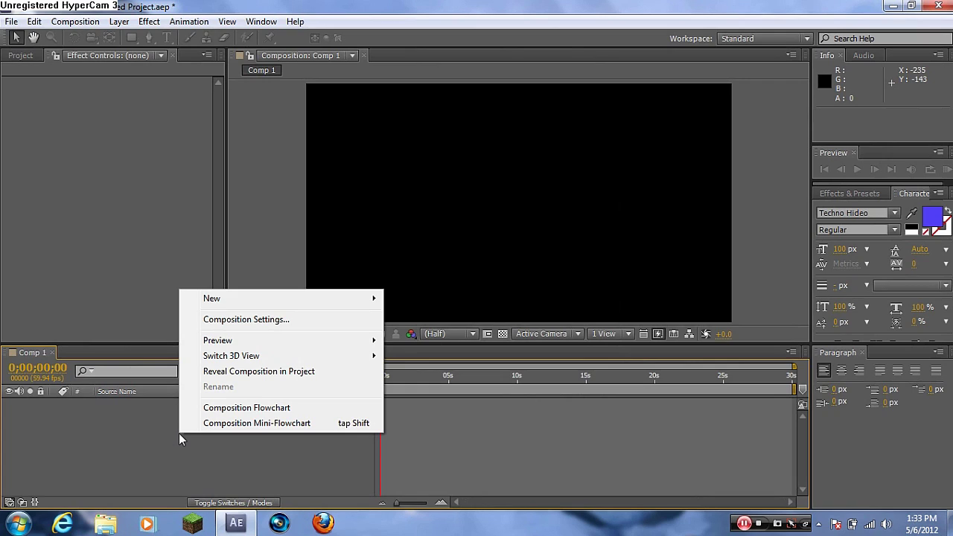
{"action": "mouse_move", "coordinate": [320, 299]}
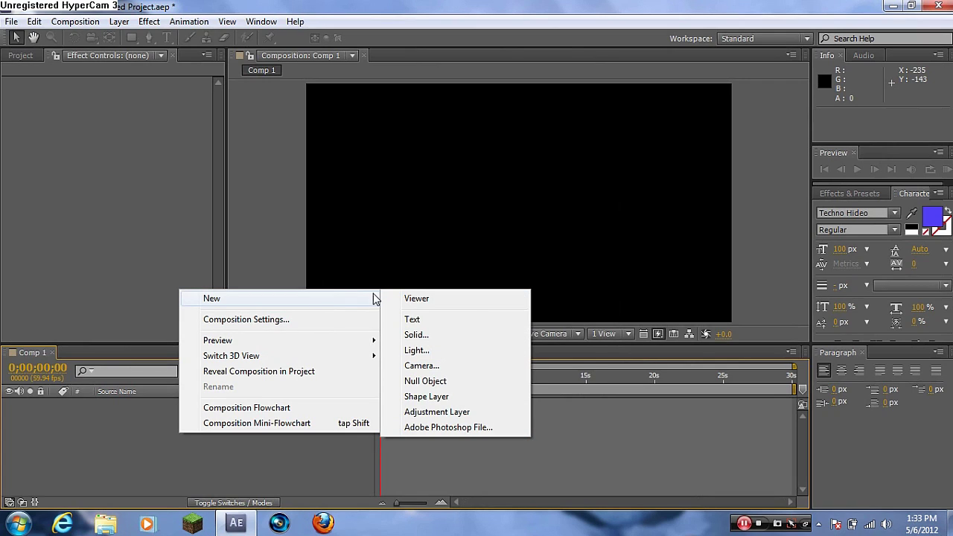
{"action": "left_click", "coordinate": [427, 334]}
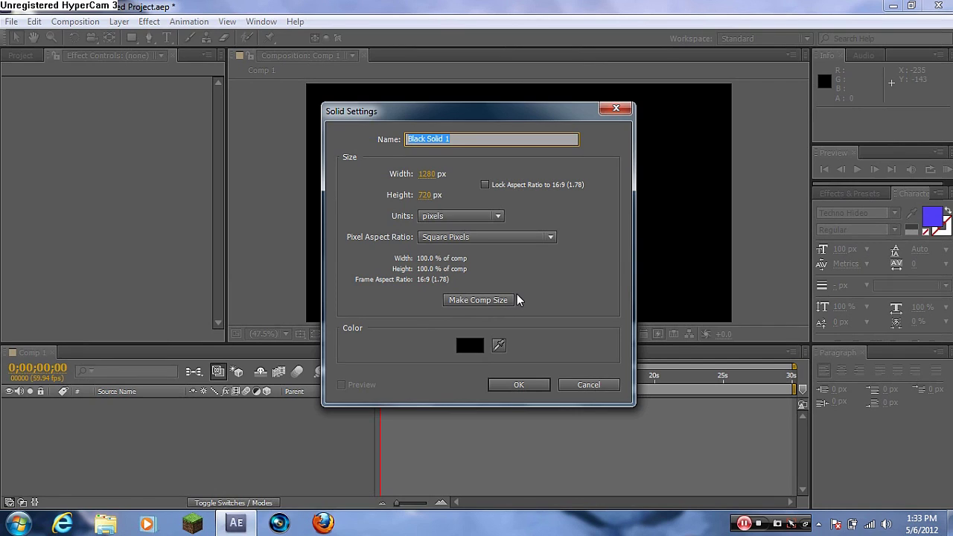
{"action": "left_click", "coordinate": [518, 384]}
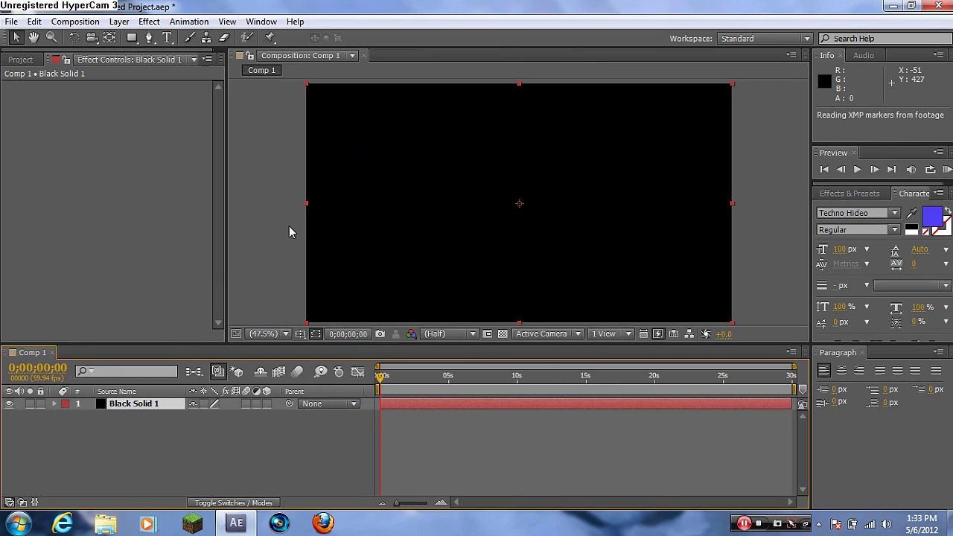
Add a text layer reading "TheDigital" in the Techno Hideo font.
{"action": "right_click", "coordinate": [186, 447]}
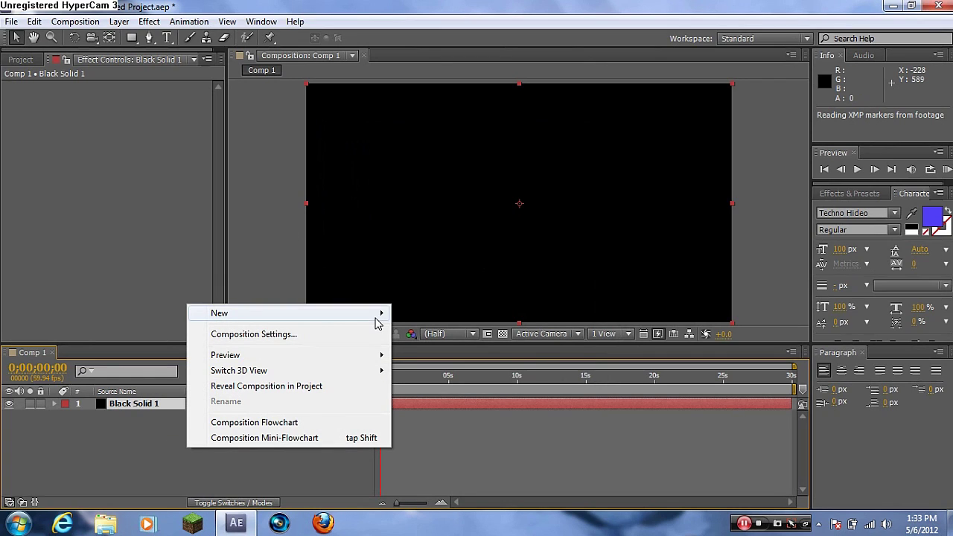
{"action": "mouse_move", "coordinate": [377, 315]}
{"action": "left_click", "coordinate": [428, 339]}
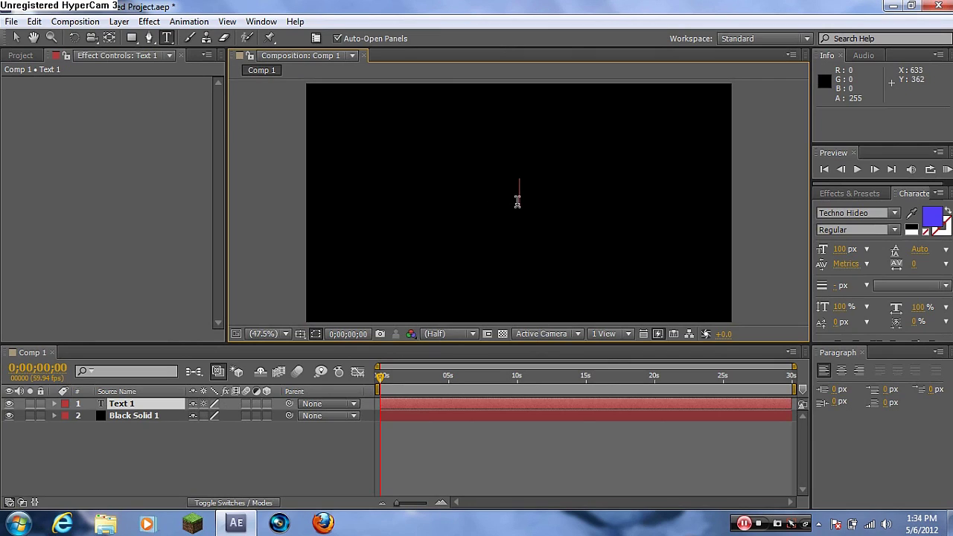
{"action": "left_click", "coordinate": [894, 213]}
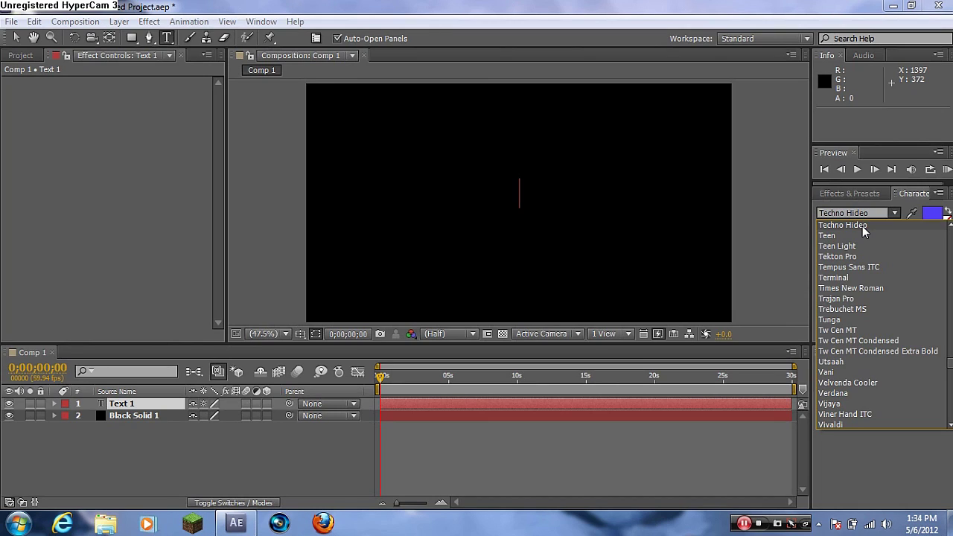
{"action": "left_click", "coordinate": [862, 225]}
{"action": "left_click", "coordinate": [534, 192]}
{"action": "type", "text": "THE"}
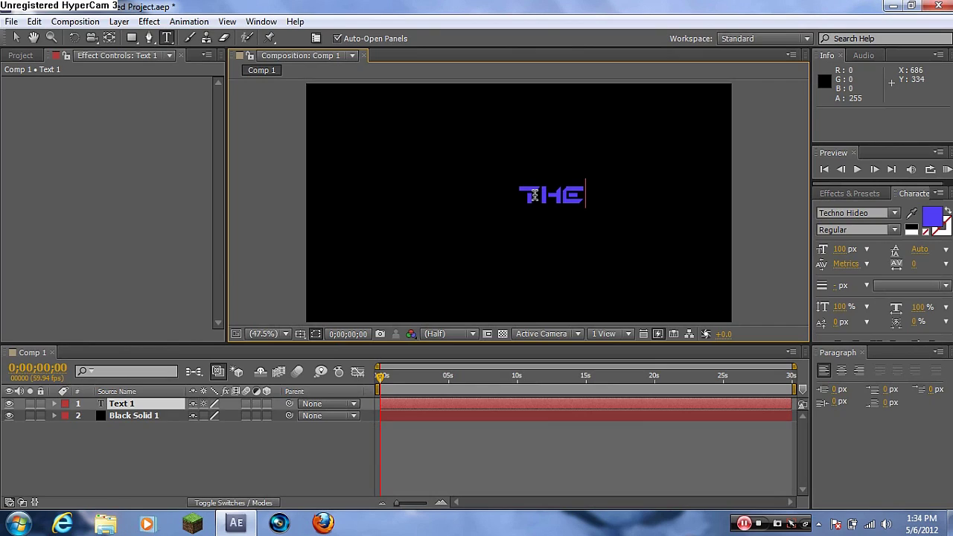
{"action": "type", "text": "A"}
{"action": "type", "text": "IGITAL"}
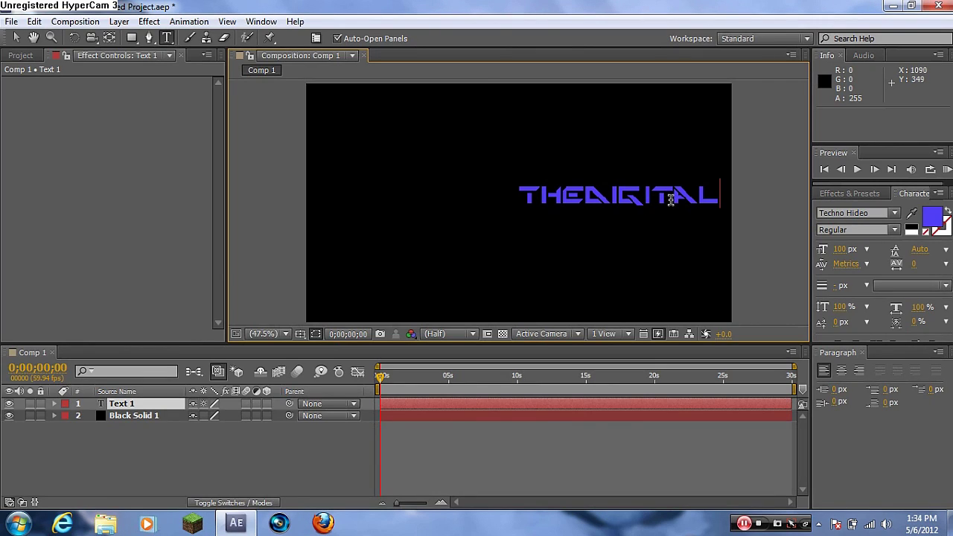
Recolour the "TheDigital" text white (FFFFFF) and move it to the centre of the composition.
{"action": "left_click_drag", "start_coordinate": [711, 195], "coordinate": [515, 196]}
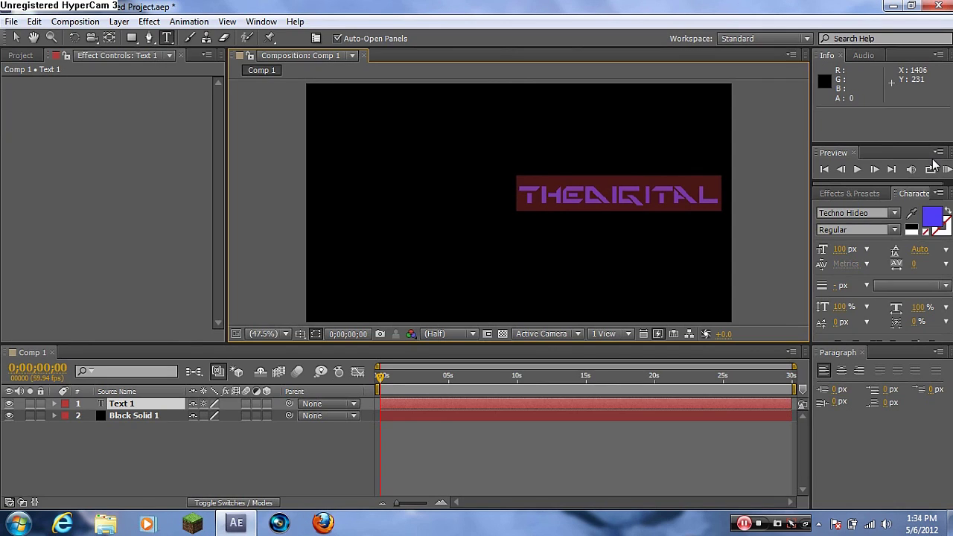
{"action": "left_click", "coordinate": [929, 218]}
{"action": "left_click_drag", "start_coordinate": [312, 328], "coordinate": [306, 305]}
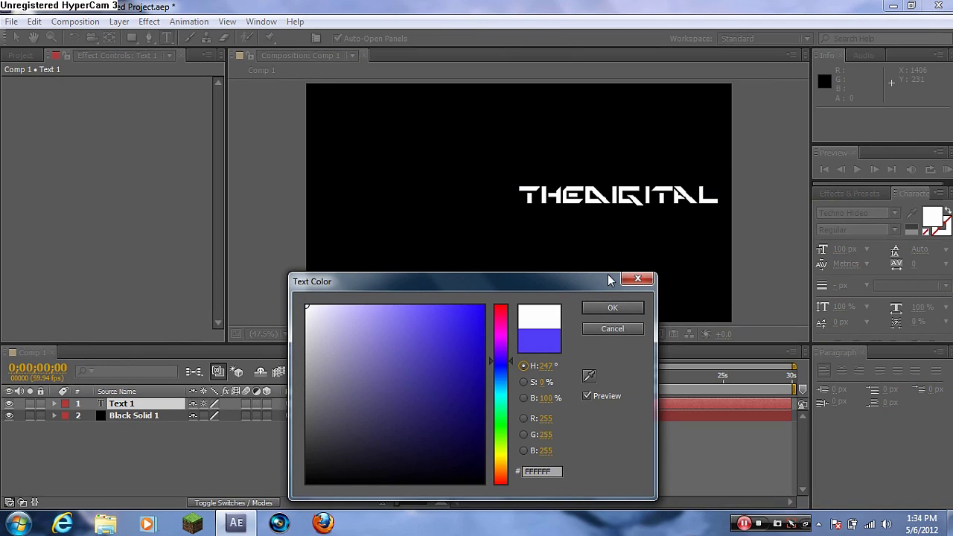
{"action": "left_click", "coordinate": [594, 309]}
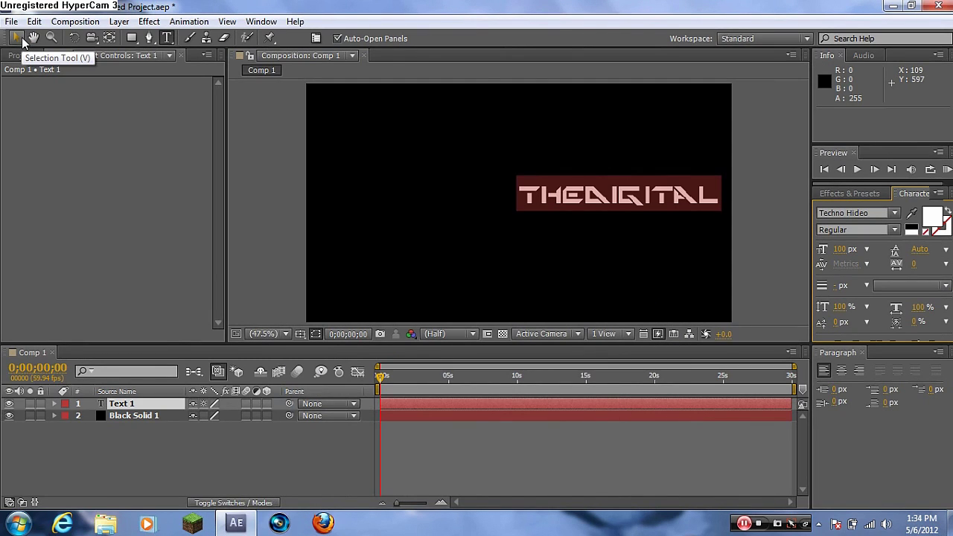
{"action": "left_click", "coordinate": [21, 40]}
{"action": "left_click_drag", "start_coordinate": [618, 198], "coordinate": [517, 201]}
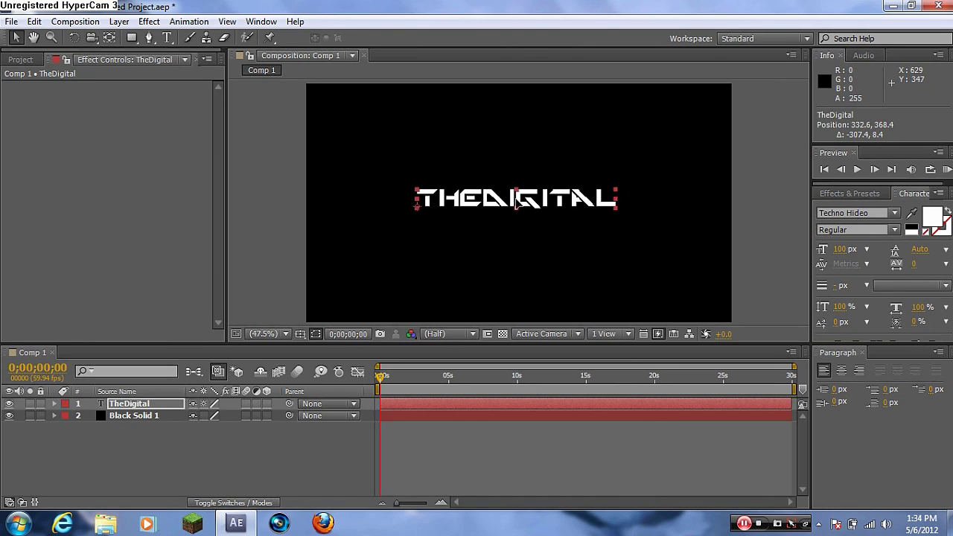
Add a second text layer reading "rhino" beneath "TheDigital" and delete the extra empty text layer.
{"action": "right_click", "coordinate": [137, 446]}
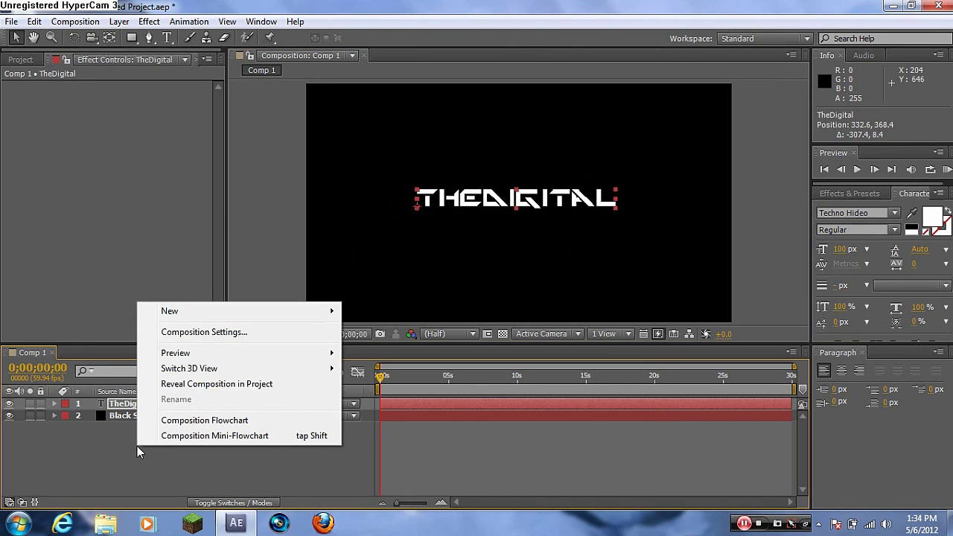
{"action": "mouse_move", "coordinate": [332, 309]}
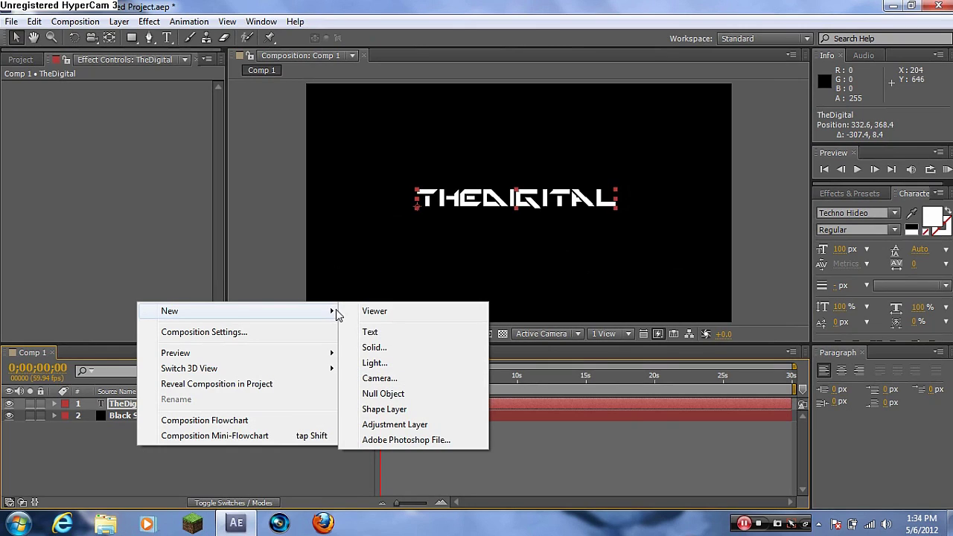
{"action": "left_click", "coordinate": [369, 335]}
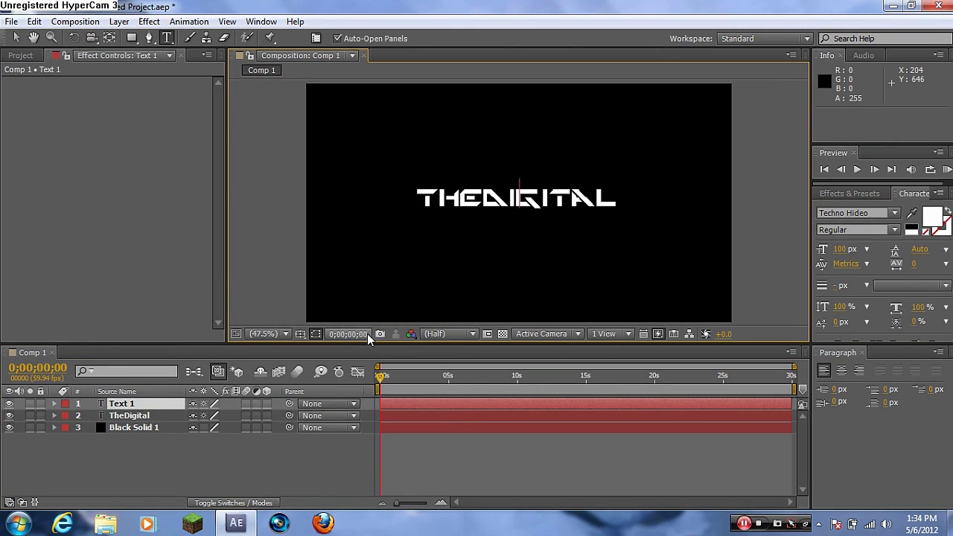
{"action": "left_click", "coordinate": [489, 238]}
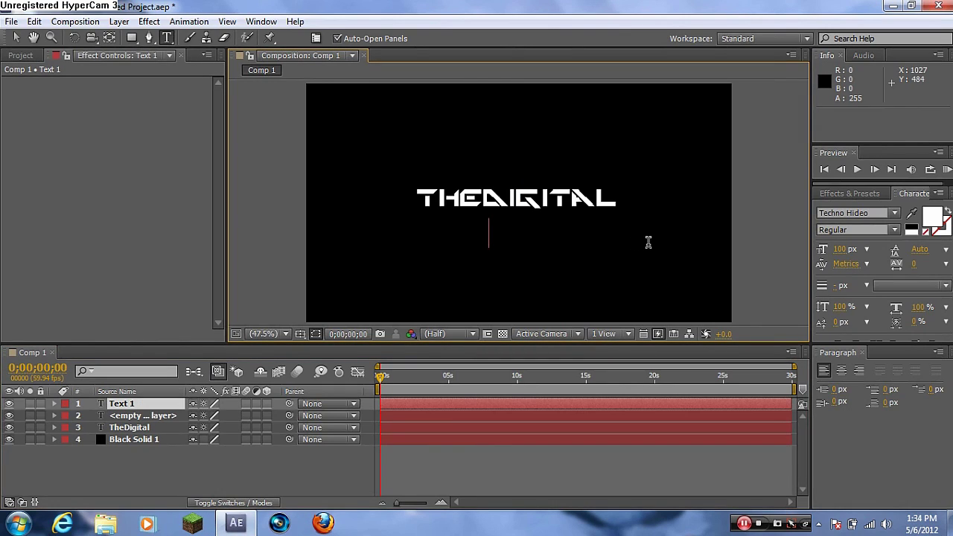
{"action": "type", "text": "Rhino"}
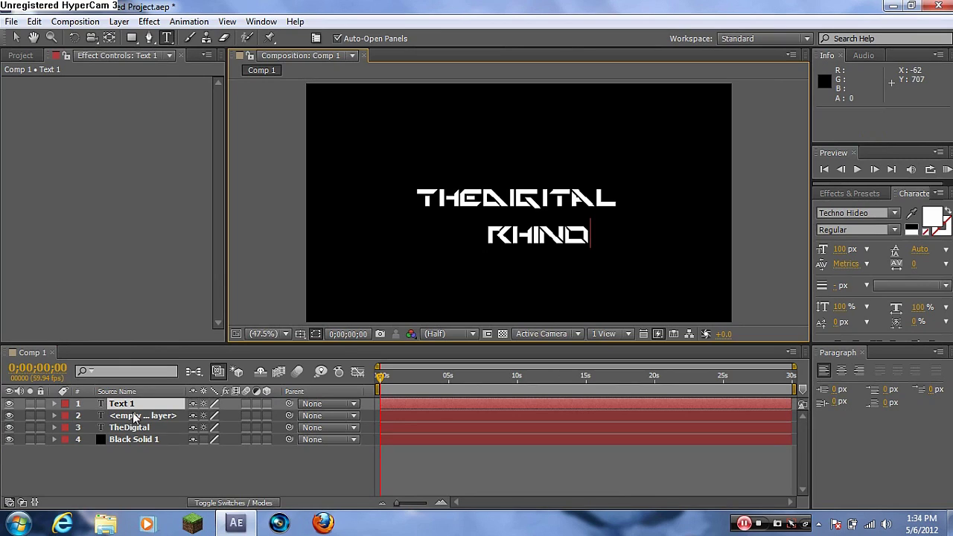
{"action": "left_click", "coordinate": [127, 416]}
{"action": "key", "text": "Delete"}
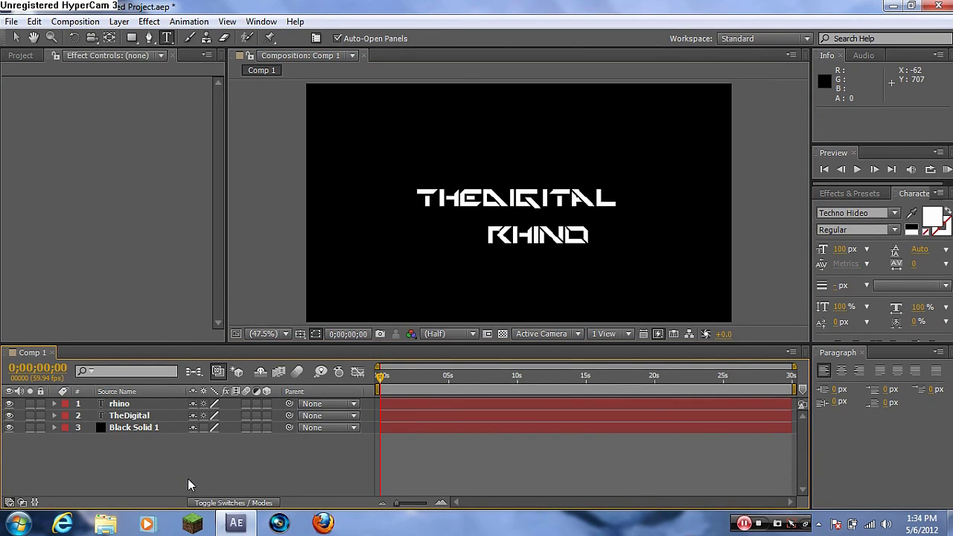
Place "rhino" close under the second half of "TheDigital", with a 119 px font size and the right ends of both words aligned.
{"action": "left_click", "coordinate": [120, 403]}
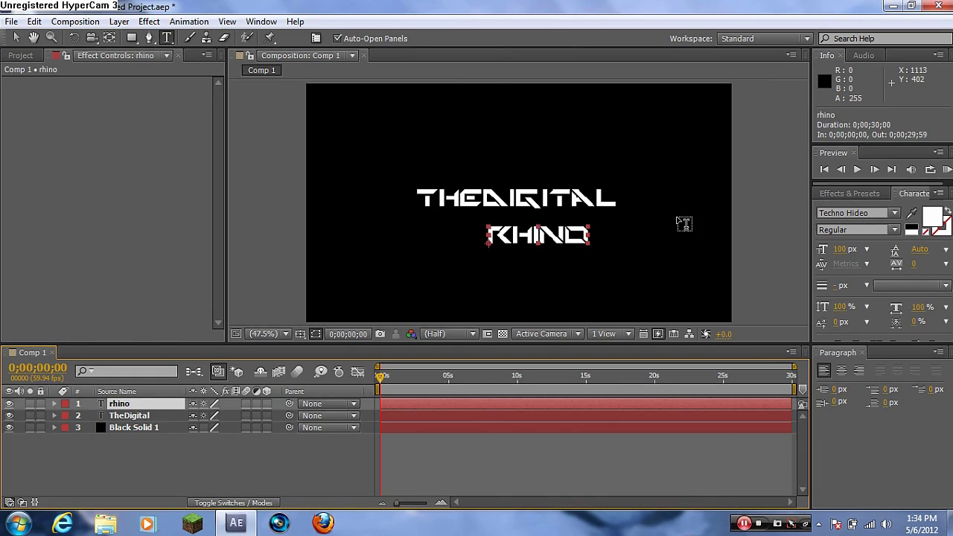
{"action": "left_click", "coordinate": [16, 38]}
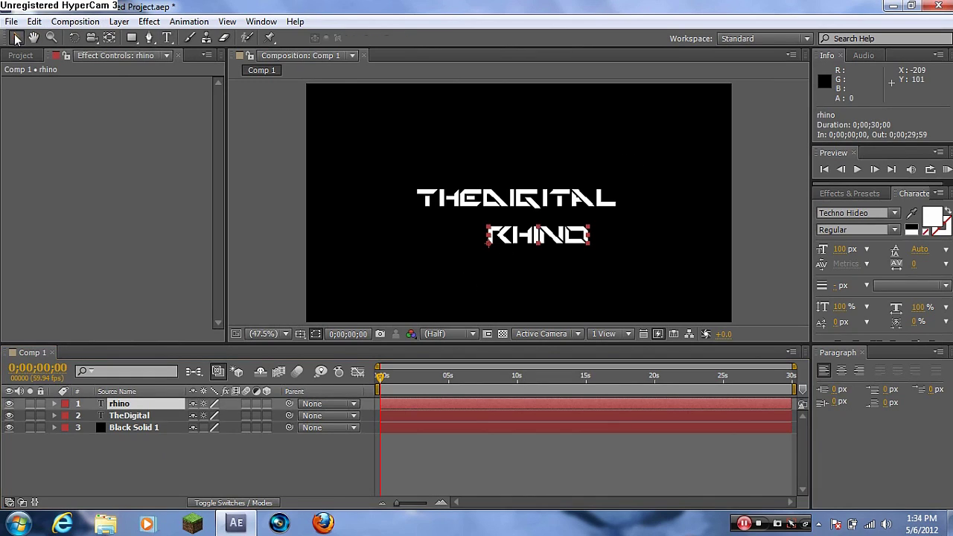
{"action": "left_click_drag", "start_coordinate": [535, 244], "coordinate": [545, 233]}
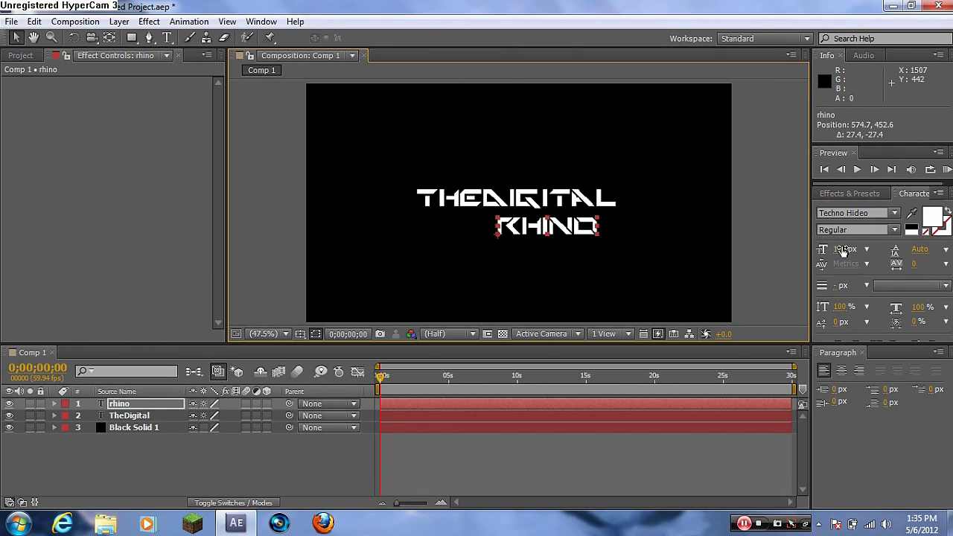
{"action": "left_click_drag", "start_coordinate": [838, 249], "coordinate": [857, 249]}
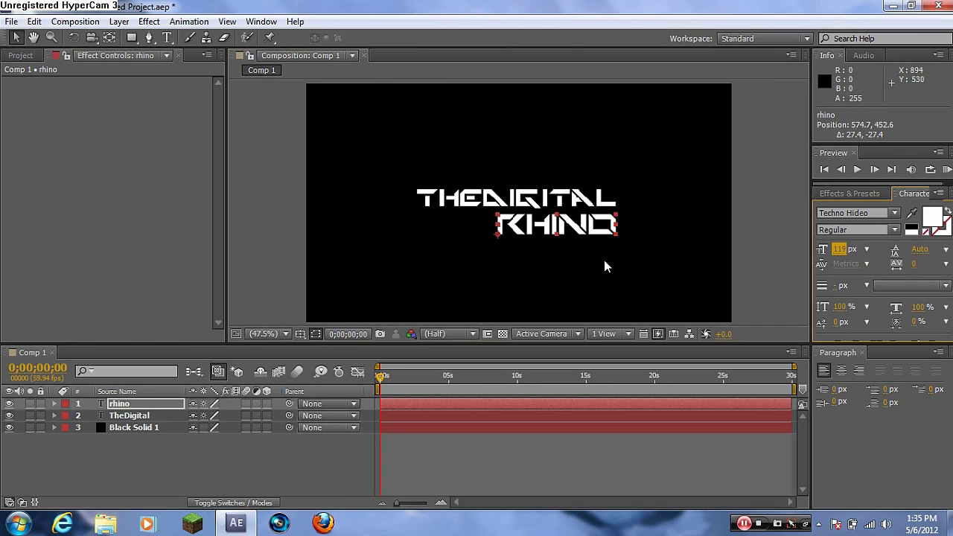
{"action": "left_click_drag", "start_coordinate": [584, 228], "coordinate": [587, 228]}
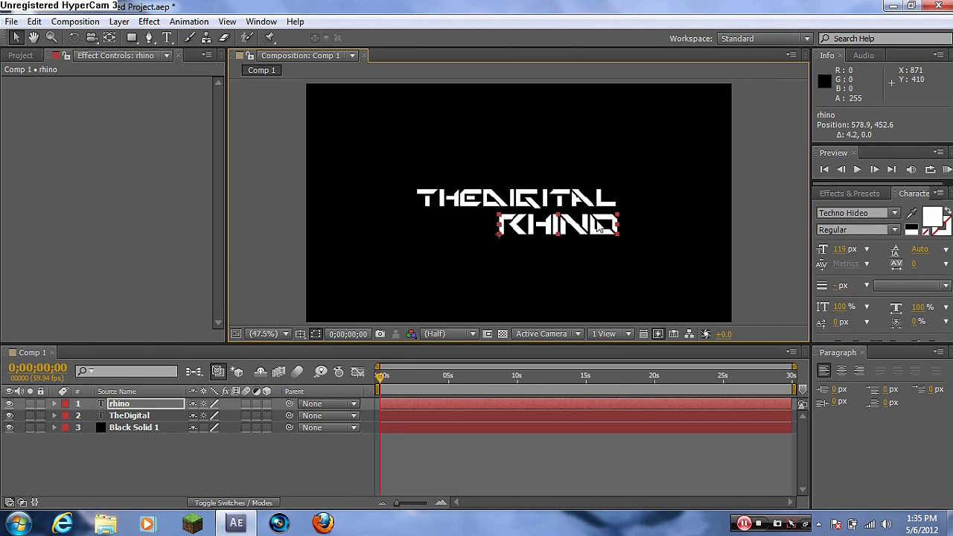
Trim the start of the "rhino" layer to about 0;00;05;31 on the timeline.
{"action": "left_click", "coordinate": [194, 458]}
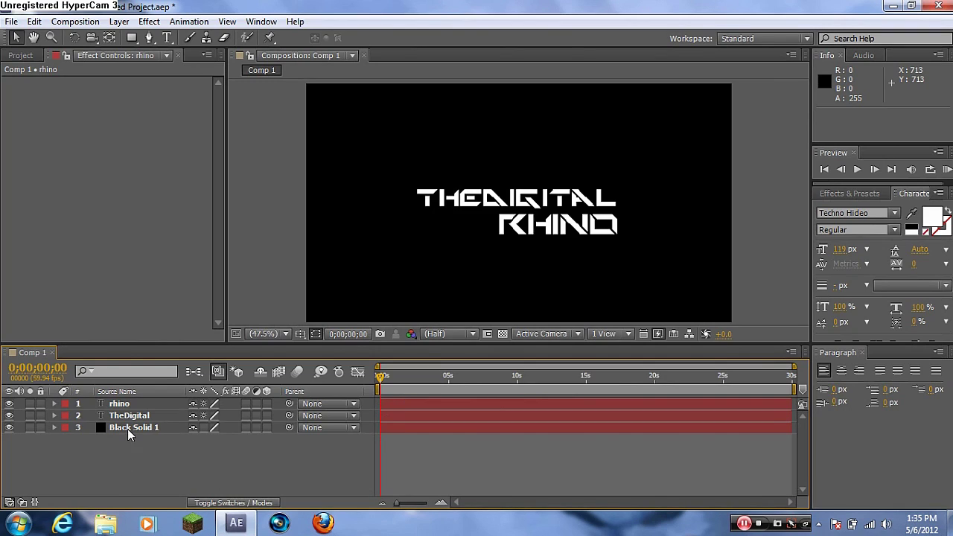
{"action": "left_click", "coordinate": [119, 404]}
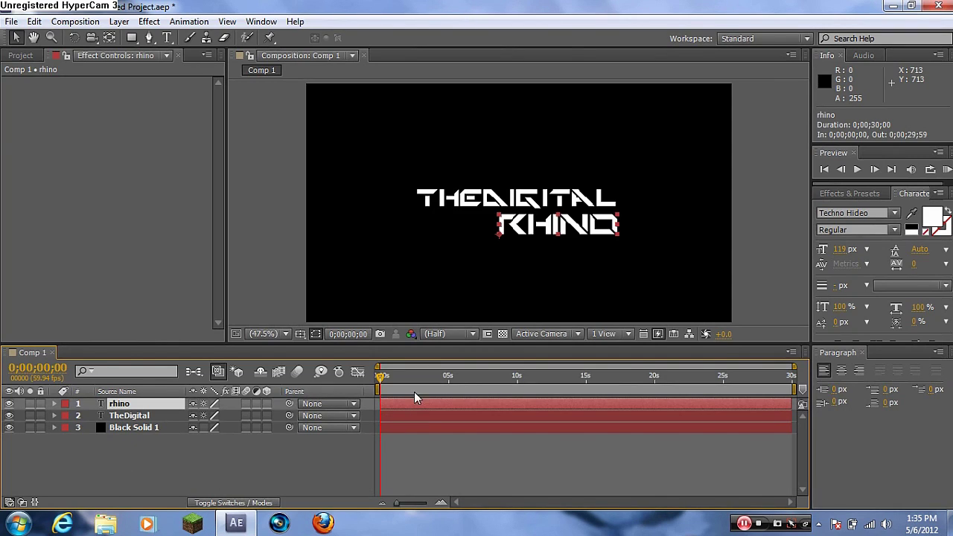
{"action": "left_click_drag", "start_coordinate": [380, 401], "coordinate": [456, 401]}
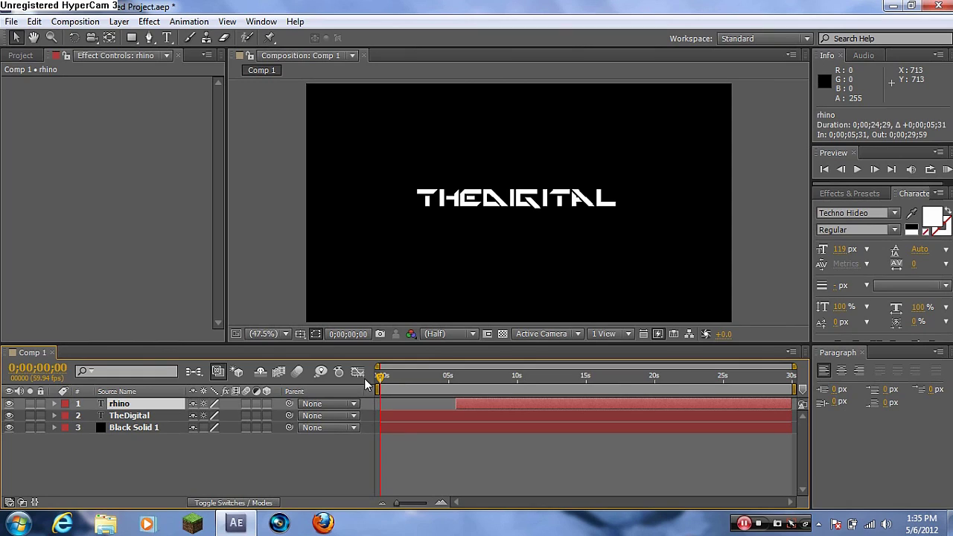
Add a Glow effect to the "TheDigital" layer with a 64.7% threshold and a radius of 24.
{"action": "mouse_move", "coordinate": [380, 377]}
{"action": "left_mouse_down"}
{"action": "mouse_move", "coordinate": [481, 378]}
{"action": "mouse_move", "coordinate": [372, 387]}
{"action": "left_mouse_up"}
{"action": "left_click", "coordinate": [131, 415]}
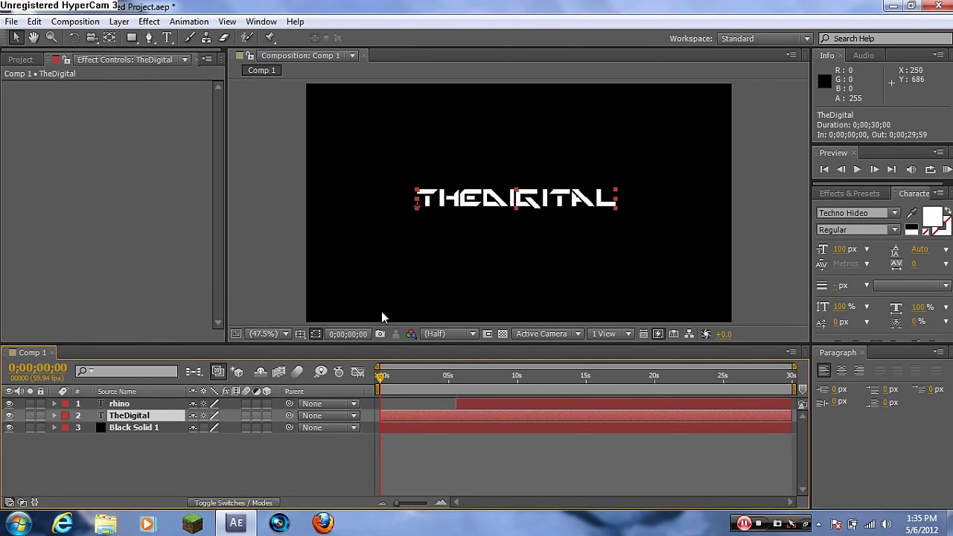
{"action": "left_click", "coordinate": [838, 192]}
{"action": "left_click", "coordinate": [842, 208]}
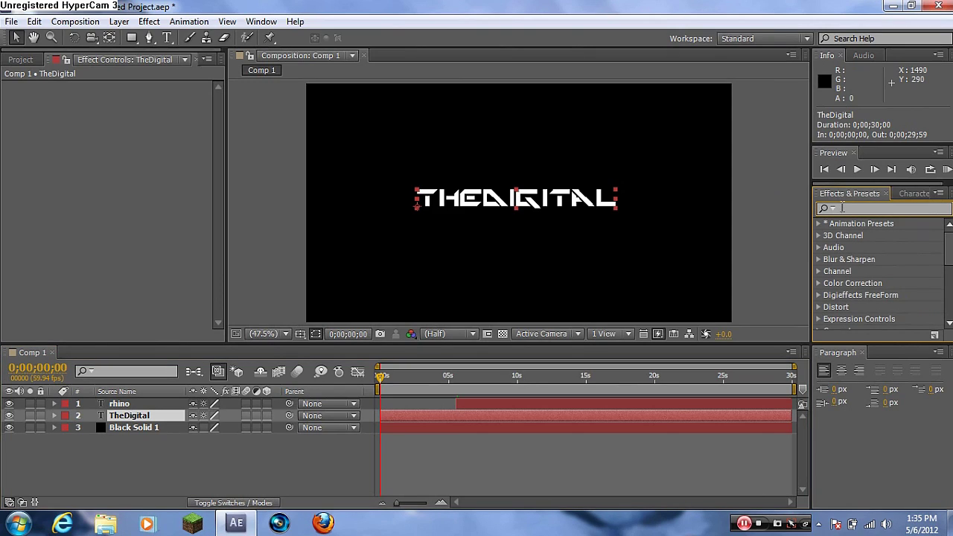
{"action": "type", "text": "glow"}
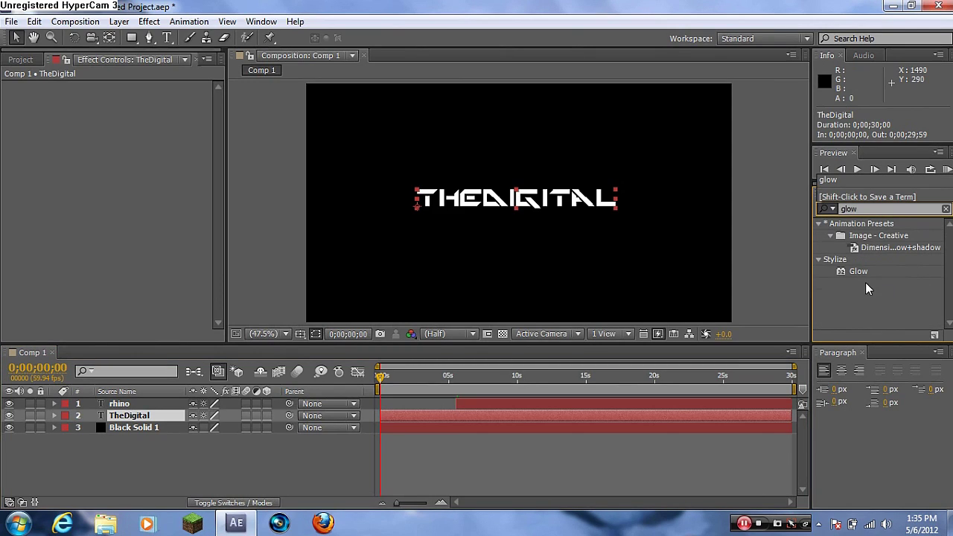
{"action": "left_click", "coordinate": [864, 270]}
{"action": "left_click_drag", "start_coordinate": [862, 268], "coordinate": [128, 420]}
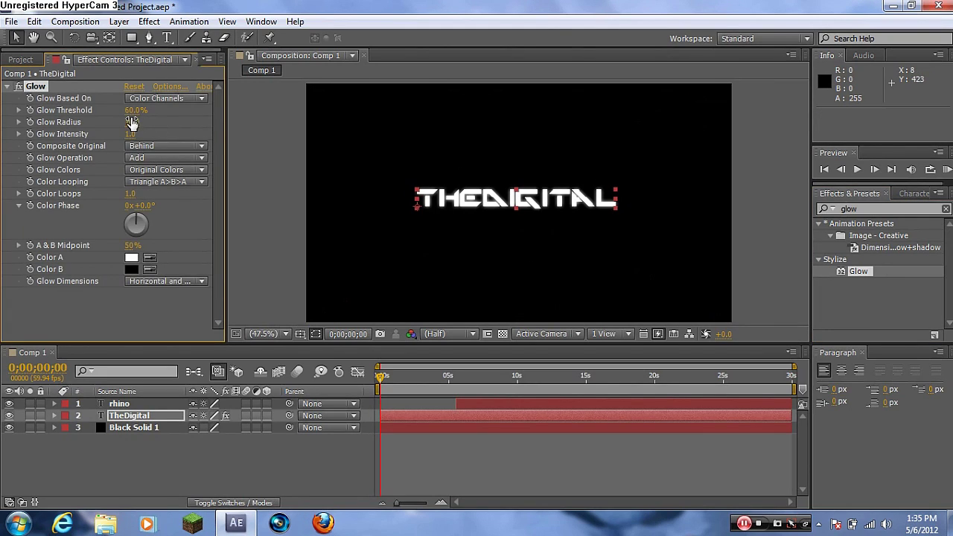
{"action": "left_click_drag", "start_coordinate": [134, 110], "coordinate": [142, 109]}
{"action": "left_click_drag", "start_coordinate": [138, 110], "coordinate": [142, 121]}
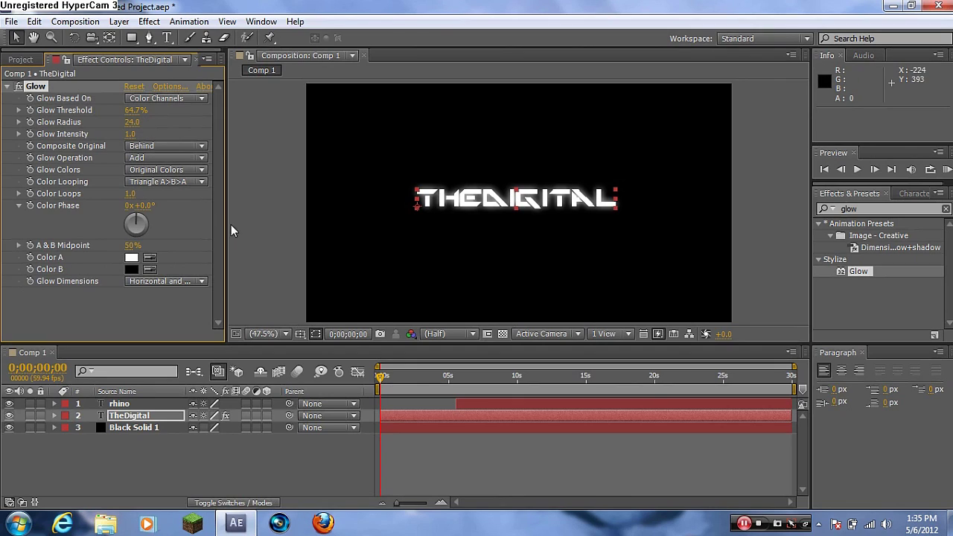
Add a Glow effect to the "rhino" layer and set its radius to 20.
{"action": "left_click", "coordinate": [120, 404]}
{"action": "key", "text": "i"}
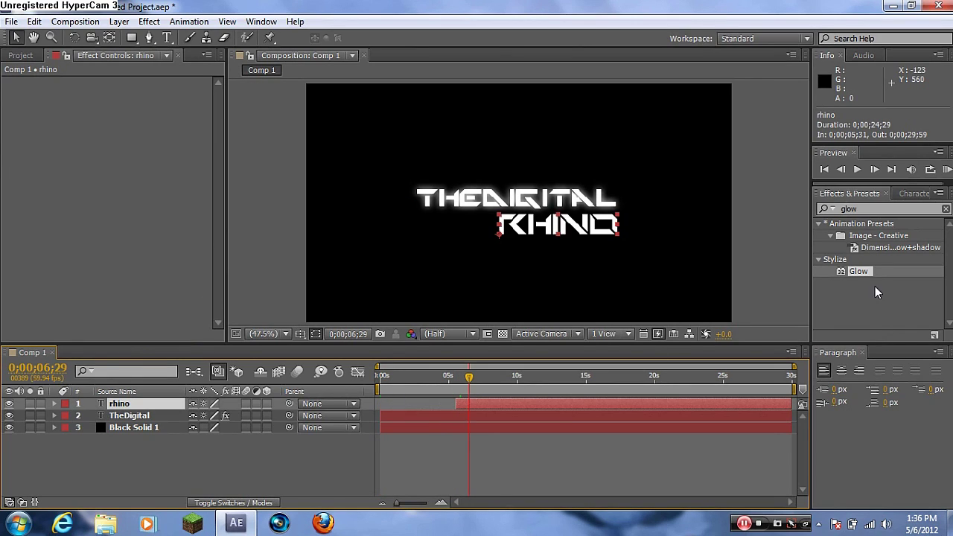
{"action": "left_click_drag", "start_coordinate": [859, 273], "coordinate": [134, 405]}
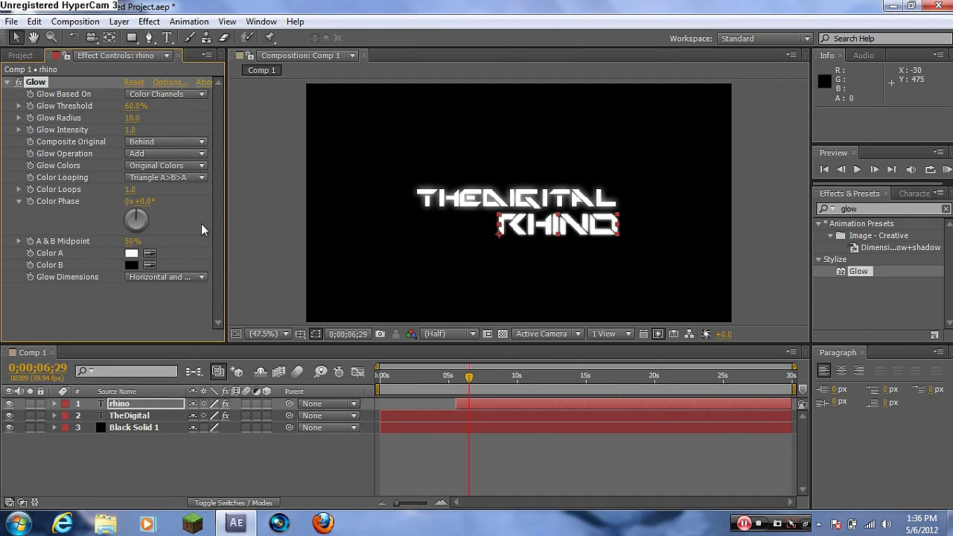
{"action": "left_click_drag", "start_coordinate": [130, 118], "coordinate": [134, 117]}
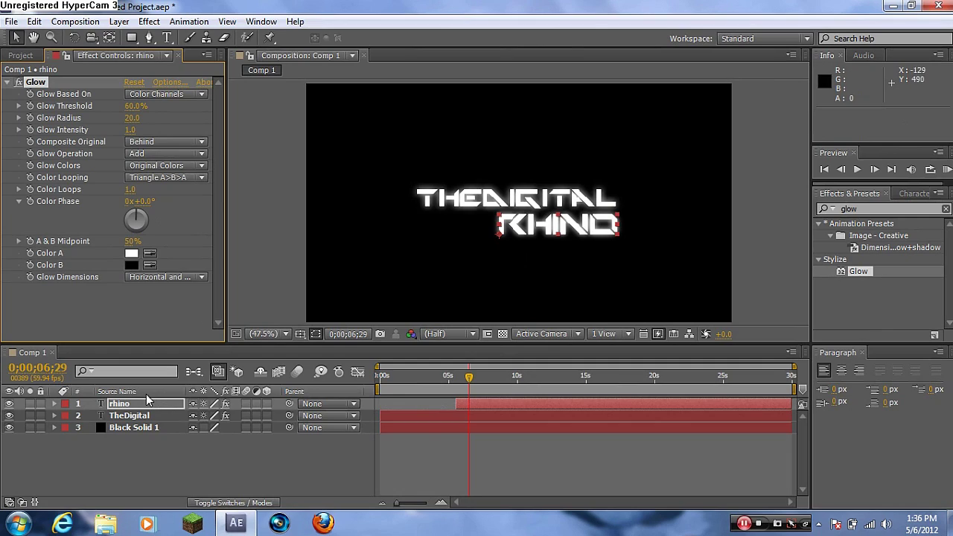
Recolour the "rhino" text red (EB2D2D).
{"action": "left_click", "coordinate": [123, 406]}
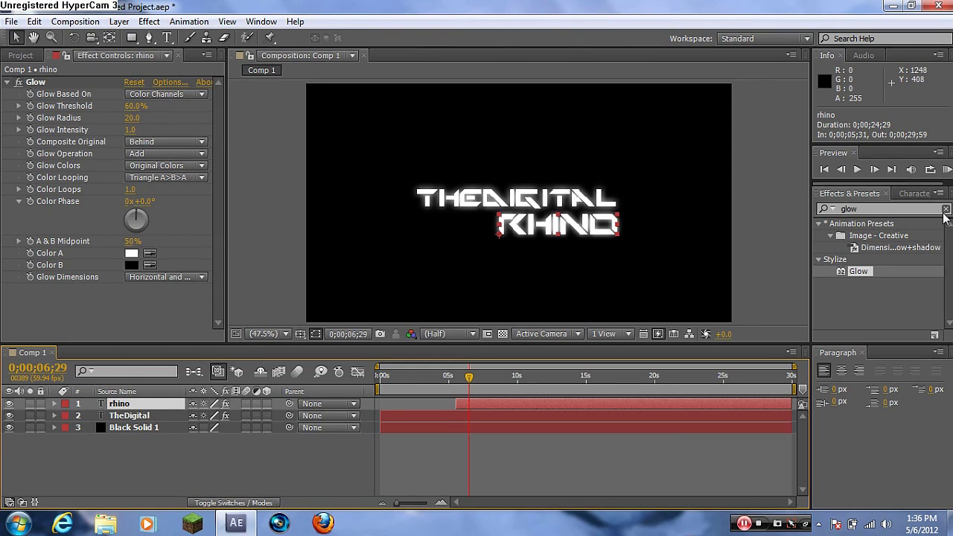
{"action": "left_click", "coordinate": [915, 194]}
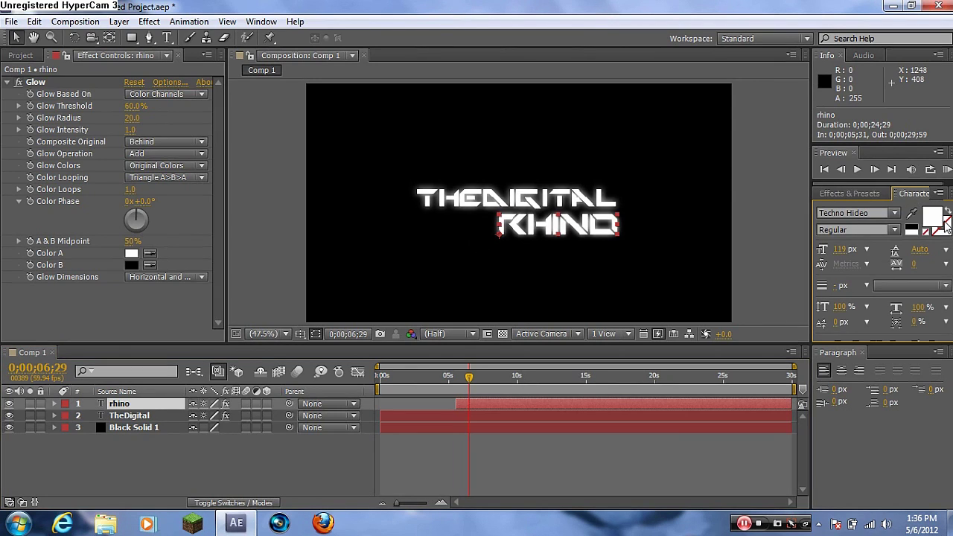
{"action": "left_click", "coordinate": [931, 218]}
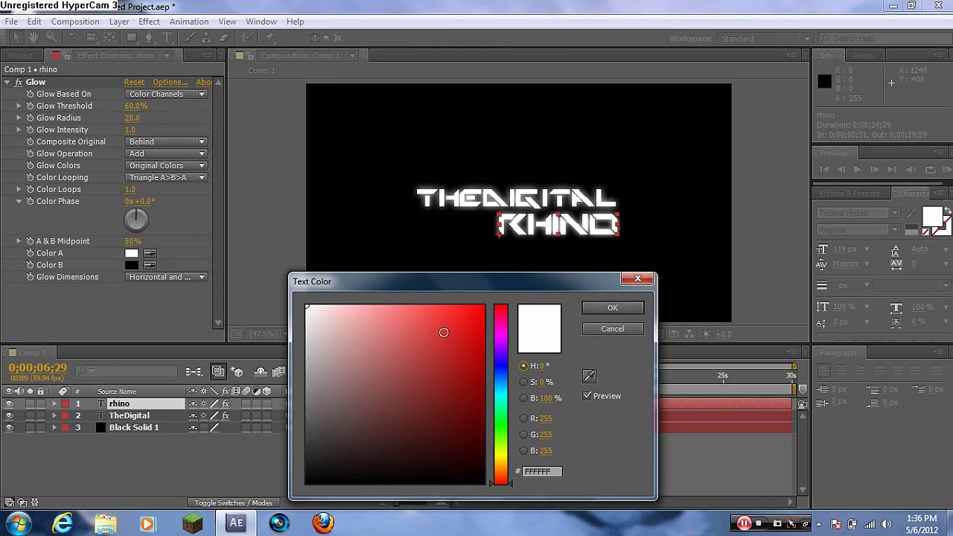
{"action": "left_click", "coordinate": [469, 313]}
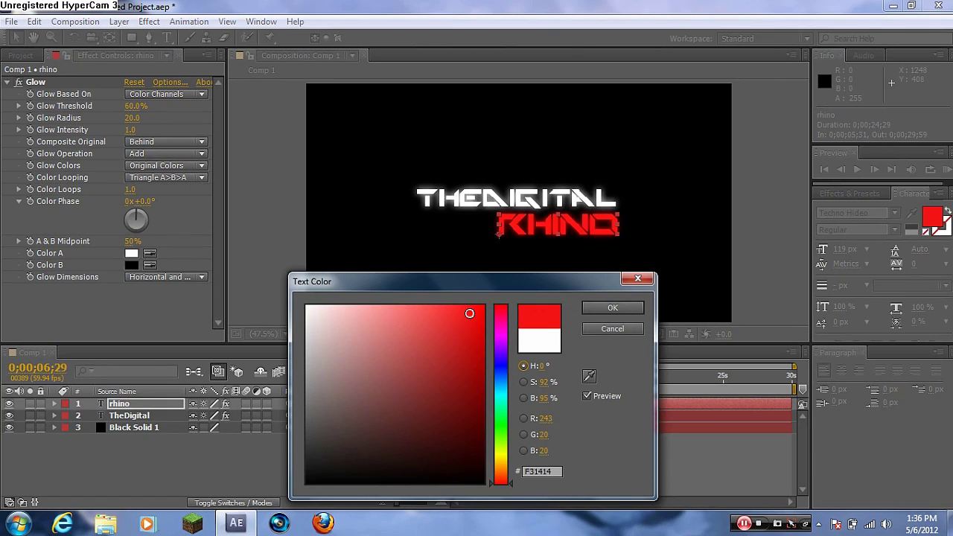
{"action": "left_click", "coordinate": [451, 318]}
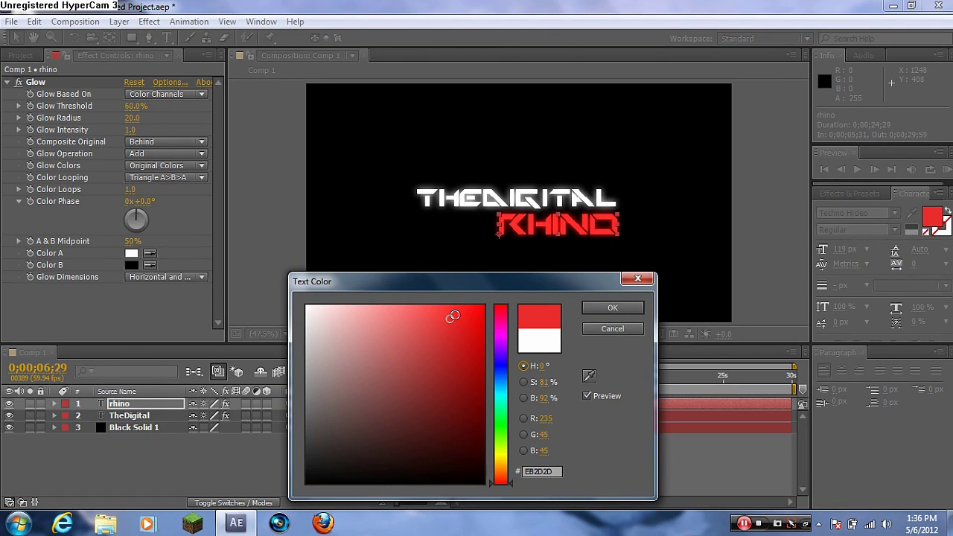
{"action": "left_click", "coordinate": [611, 307]}
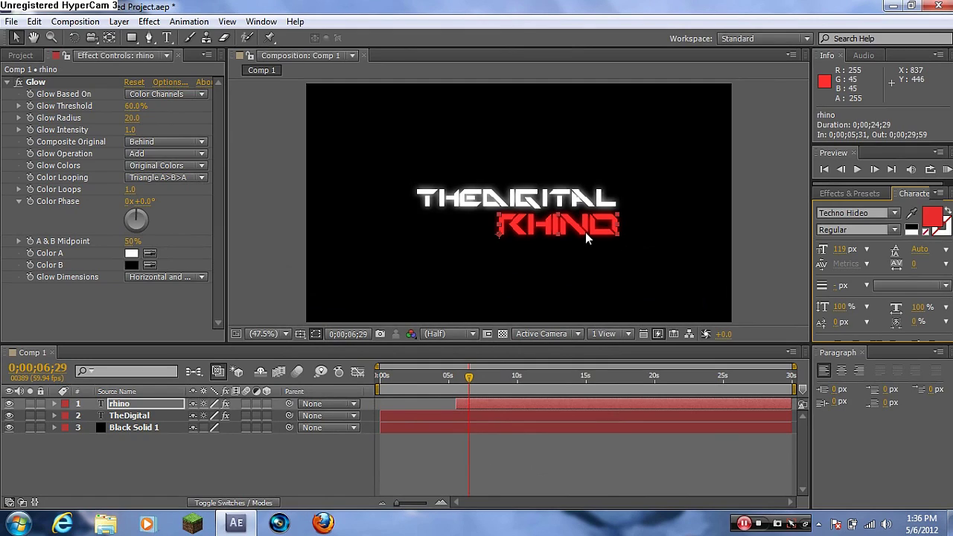
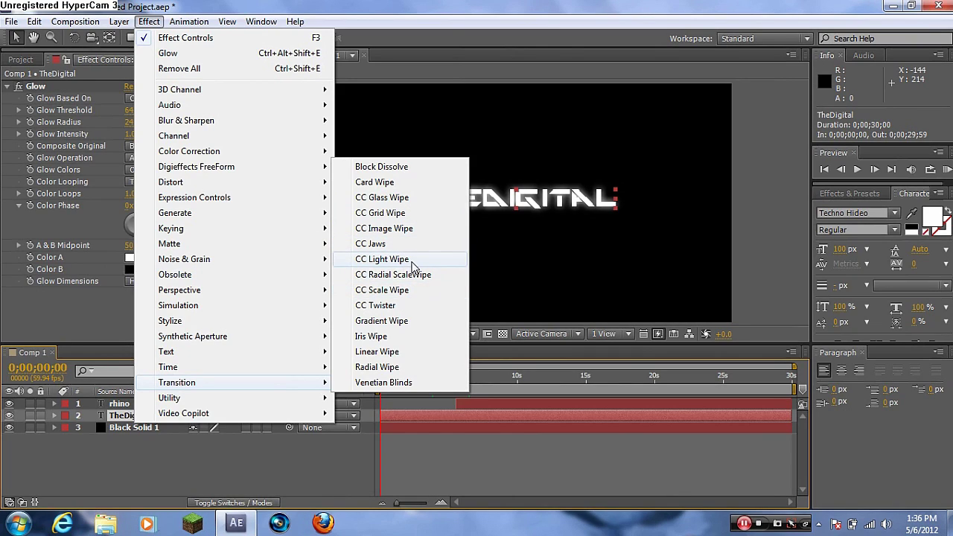
Apply CC Light Wipe to the "TheDigital" layer and keyframe its Completion at 46% at the start of the composition.
{"action": "left_click", "coordinate": [415, 266]}
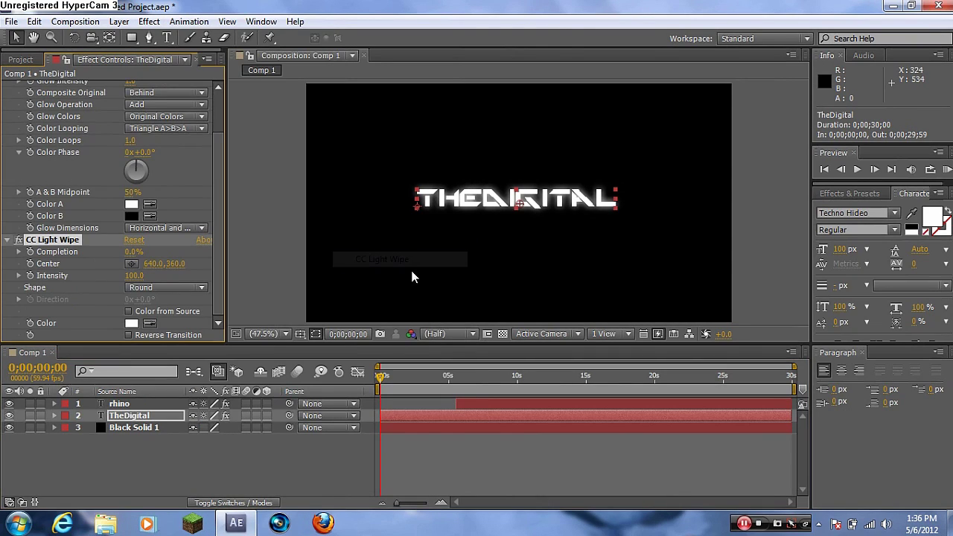
{"action": "left_click", "coordinate": [125, 416]}
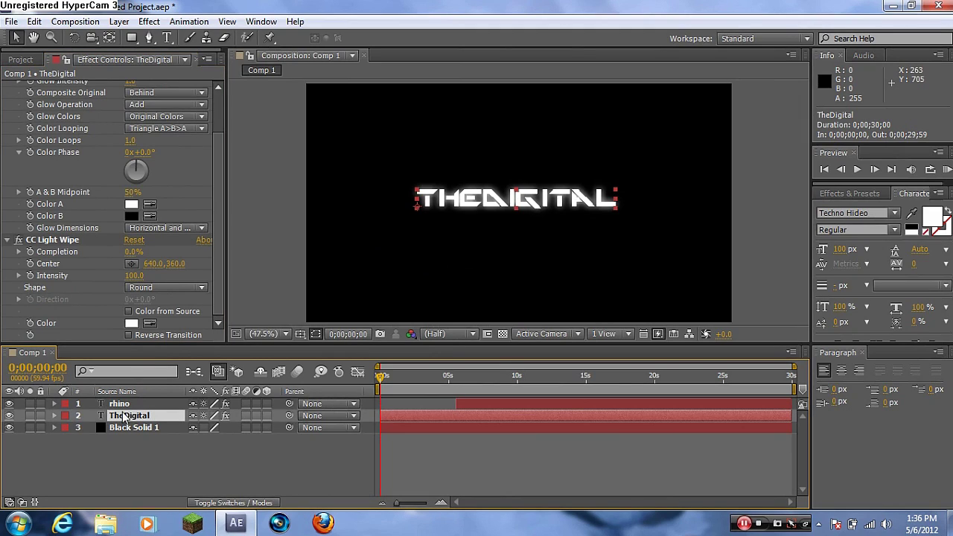
{"action": "left_click", "coordinate": [49, 240]}
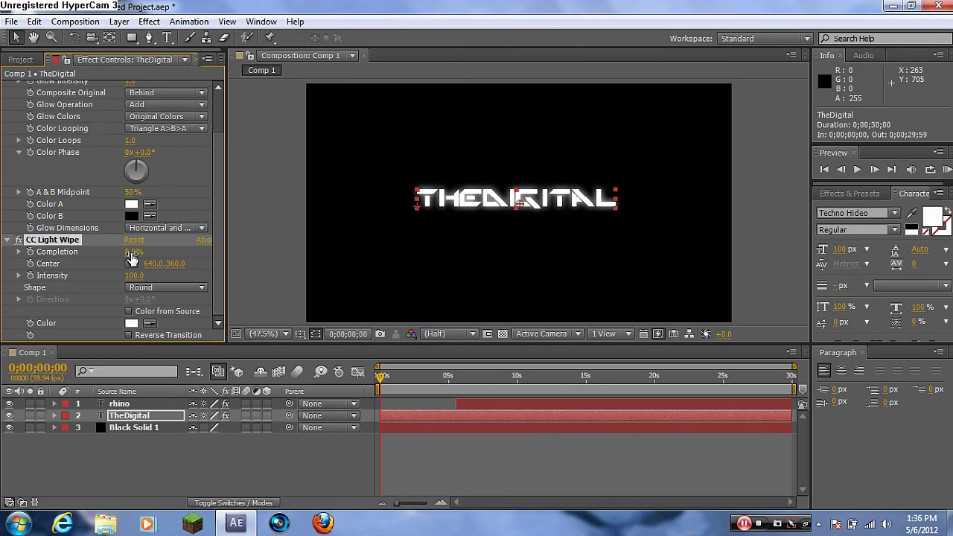
{"action": "left_click_drag", "start_coordinate": [131, 257], "coordinate": [165, 256]}
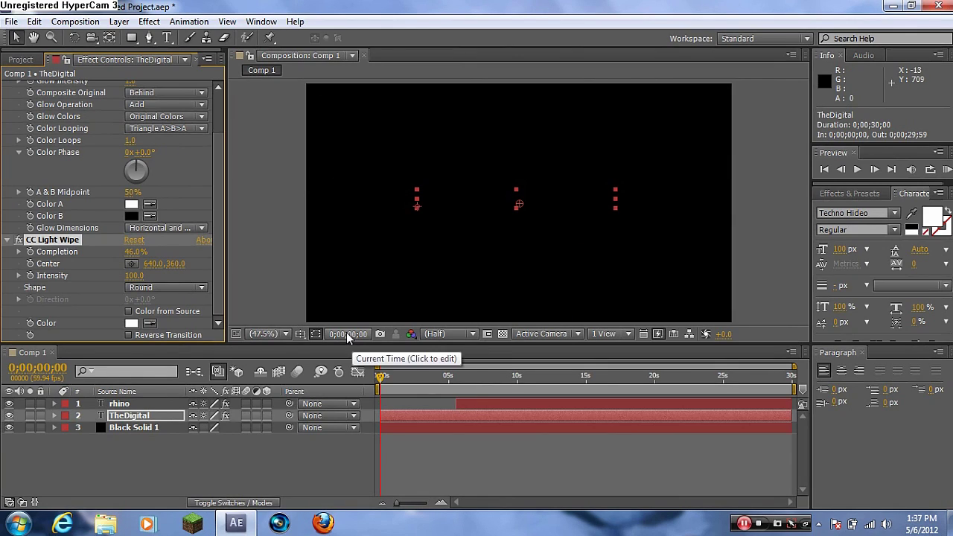
{"action": "left_click", "coordinate": [31, 253]}
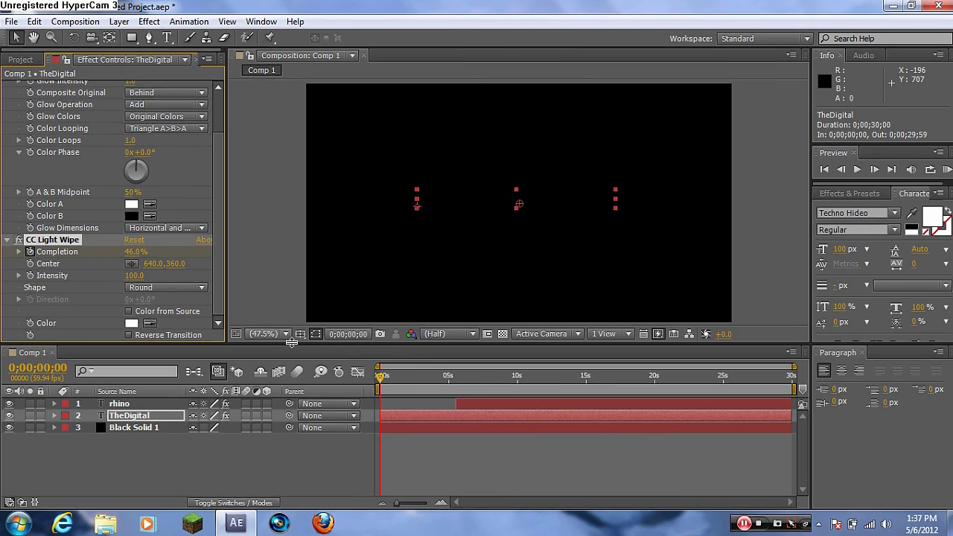
Keyframe the light wipe's Completion at 0% at 0;00;05;28 to finish revealing "TheDigital".
{"action": "left_click_drag", "start_coordinate": [380, 377], "coordinate": [455, 378]}
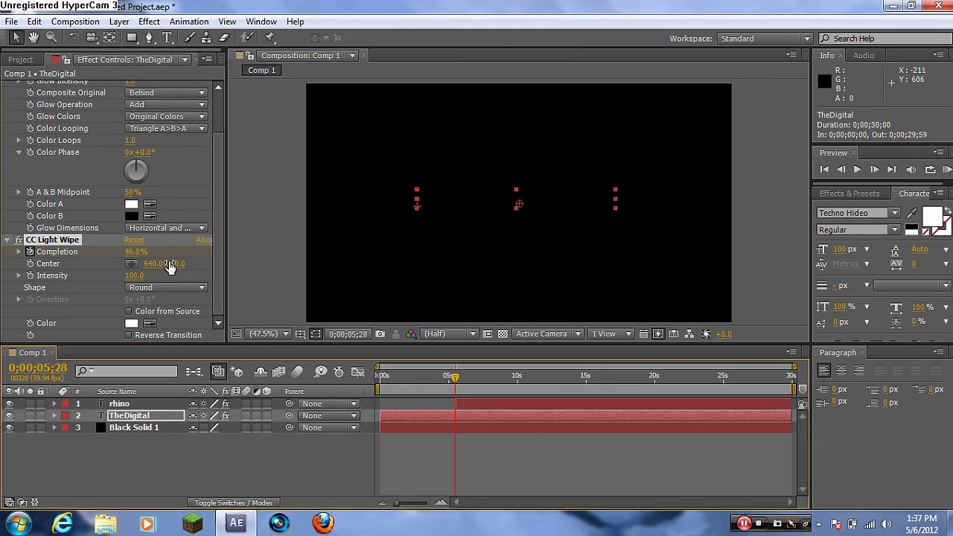
{"action": "left_click_drag", "start_coordinate": [130, 253], "coordinate": [100, 258]}
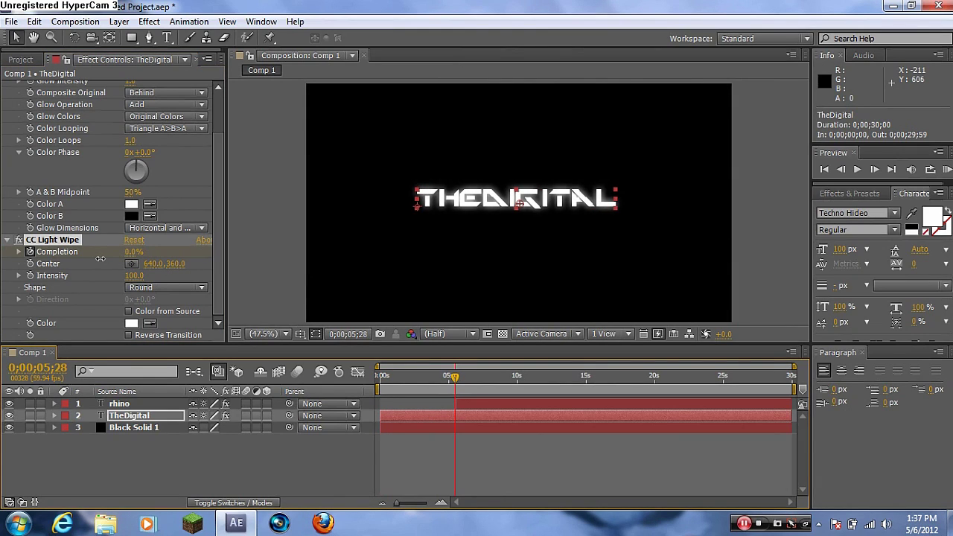
{"action": "mouse_move", "coordinate": [462, 383]}
{"action": "left_mouse_down"}
{"action": "mouse_move", "coordinate": [350, 379]}
{"action": "mouse_move", "coordinate": [459, 376]}
{"action": "left_mouse_up"}
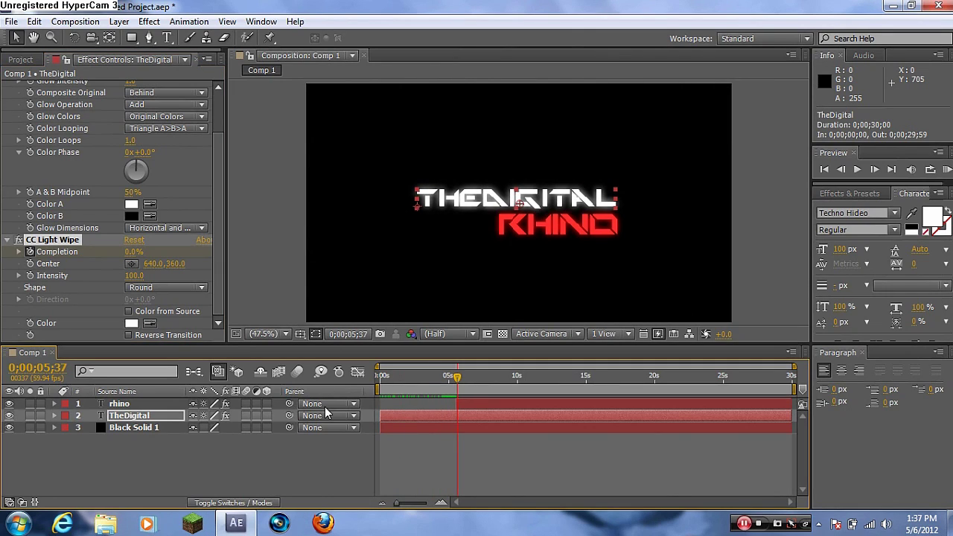
Apply the CC Jaws transition to the "rhino" layer and keyframe its Completion at 49% at 0;00;05;31.
{"action": "left_click", "coordinate": [160, 403]}
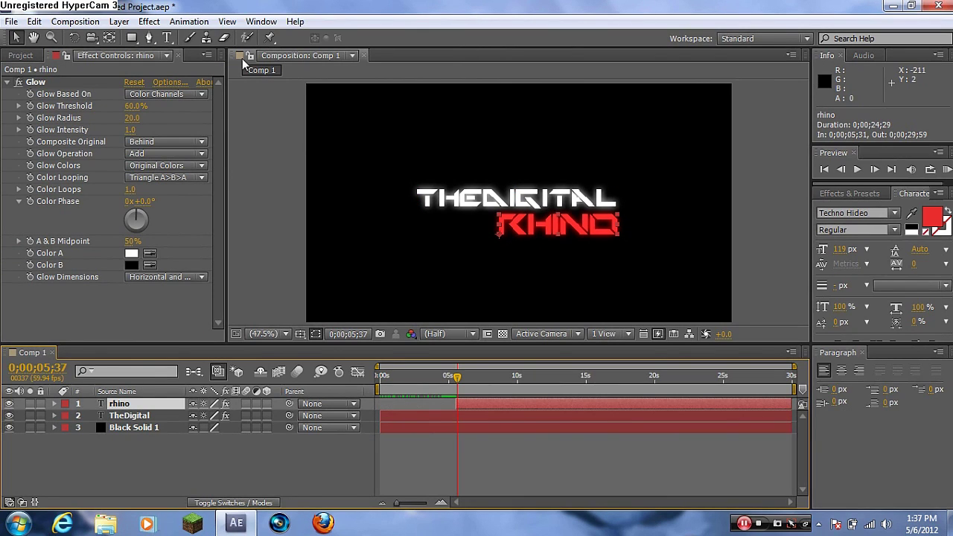
{"action": "left_click", "coordinate": [149, 21]}
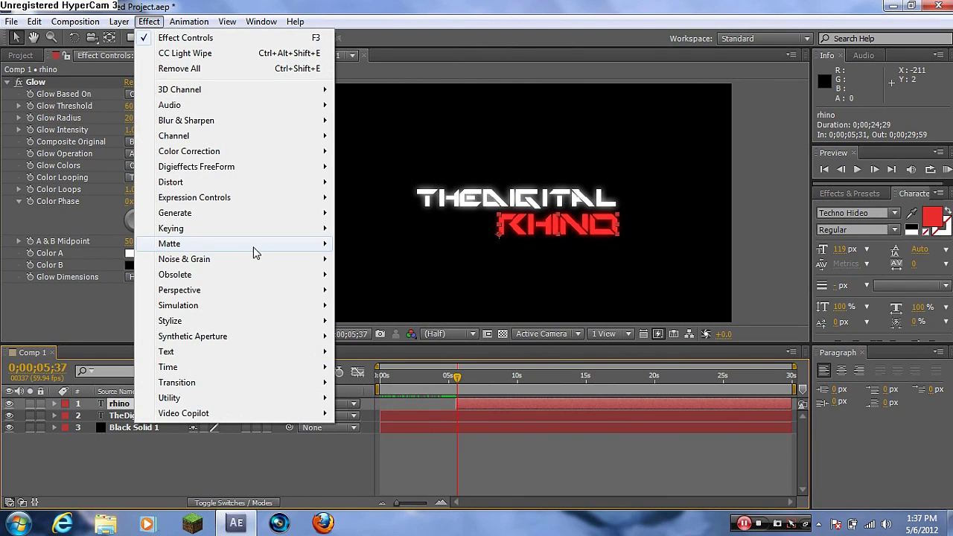
{"action": "mouse_move", "coordinate": [260, 382]}
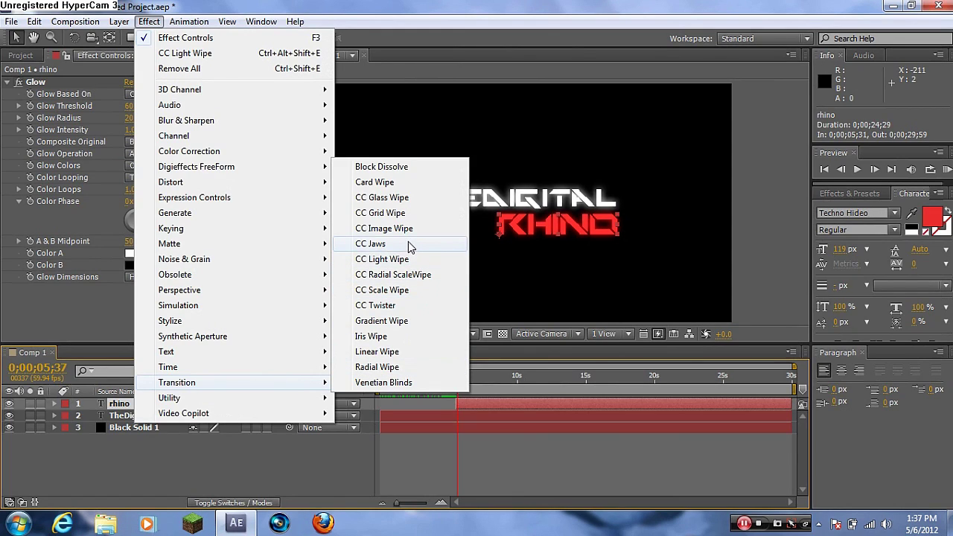
{"action": "left_click", "coordinate": [408, 246]}
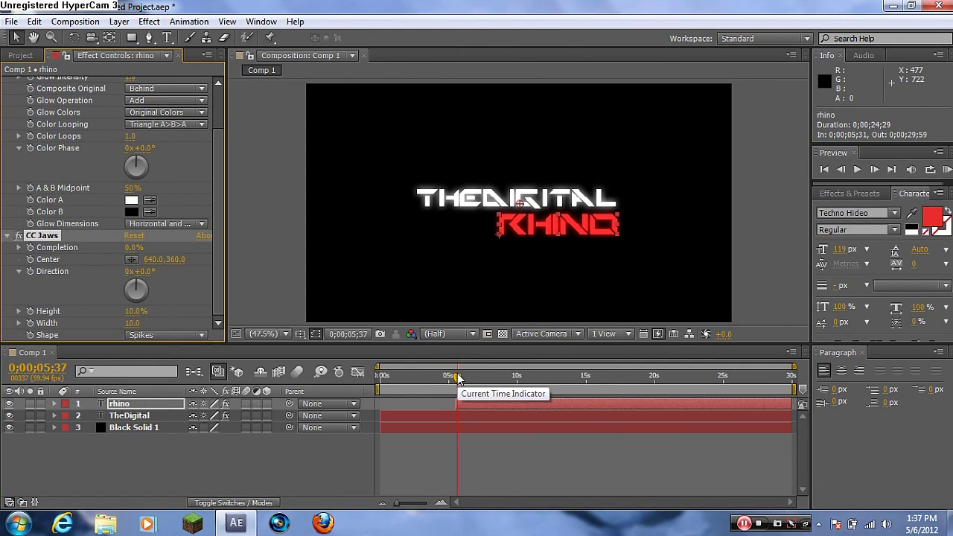
{"action": "left_click_drag", "start_coordinate": [457, 378], "coordinate": [455, 377]}
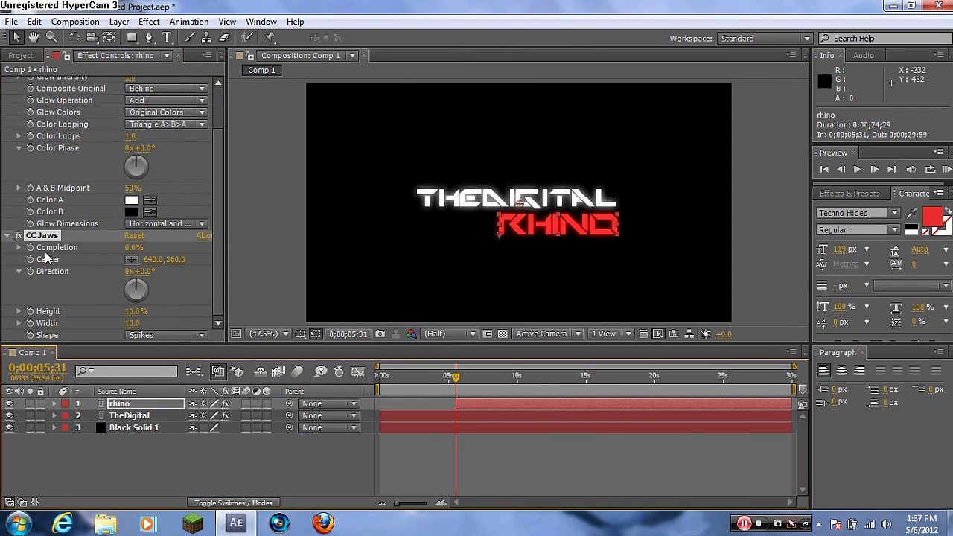
{"action": "left_click_drag", "start_coordinate": [131, 247], "coordinate": [170, 252]}
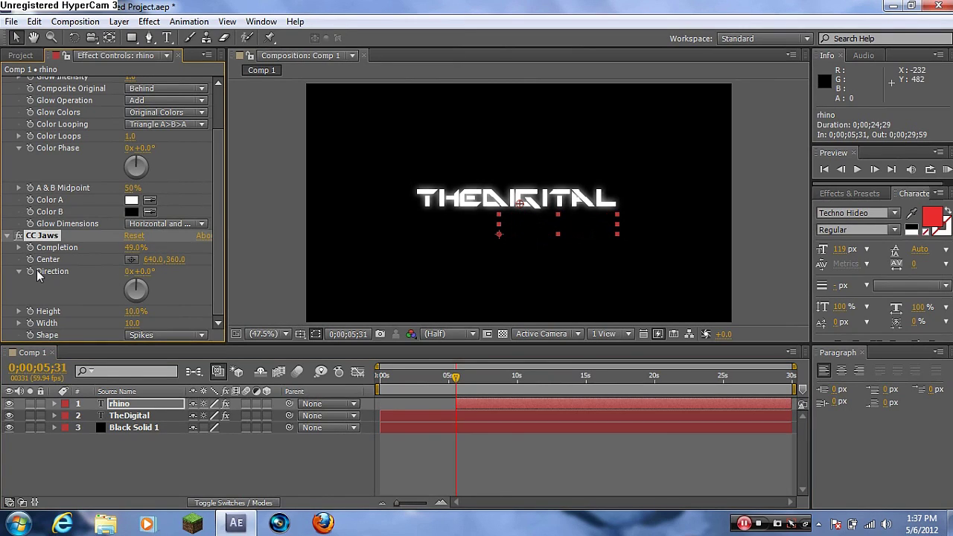
{"action": "left_click", "coordinate": [30, 249]}
Keyframe the CC Jaws Completion of "rhino" at 0% at 0;00;15;06.
{"action": "left_click_drag", "start_coordinate": [458, 381], "coordinate": [589, 382]}
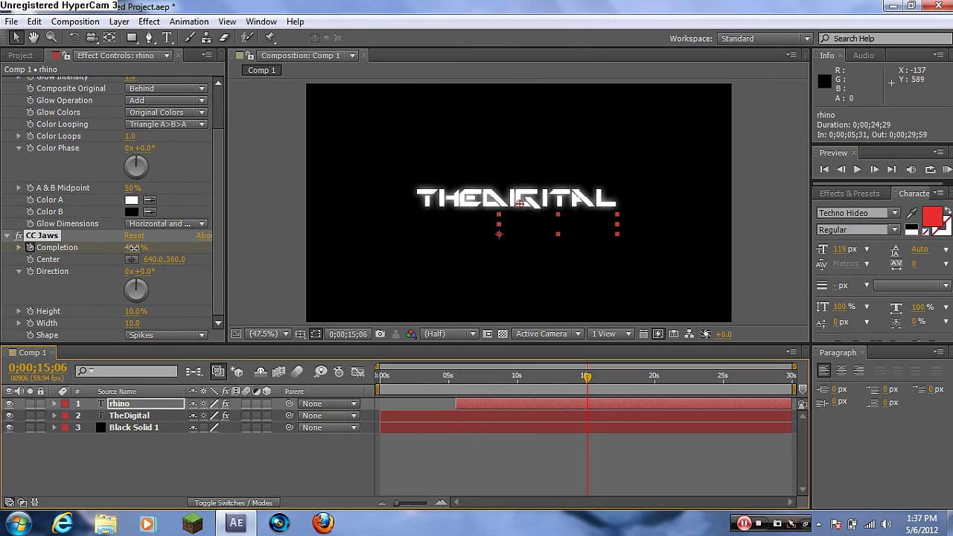
{"action": "left_click_drag", "start_coordinate": [123, 248], "coordinate": [96, 249]}
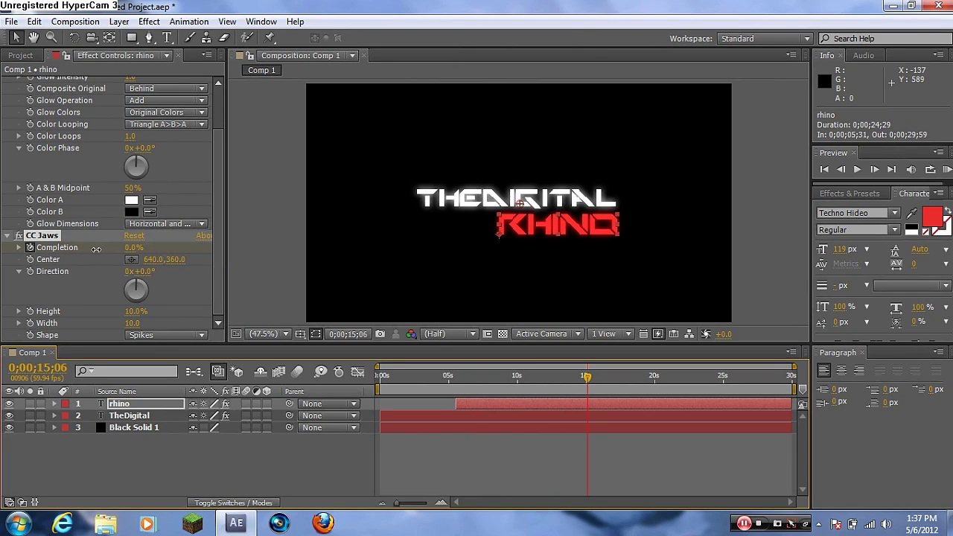
{"action": "left_click", "coordinate": [86, 250]}
Return to the start of the composition and play a RAM preview of both text reveals.
{"action": "left_click_drag", "start_coordinate": [586, 380], "coordinate": [450, 378]}
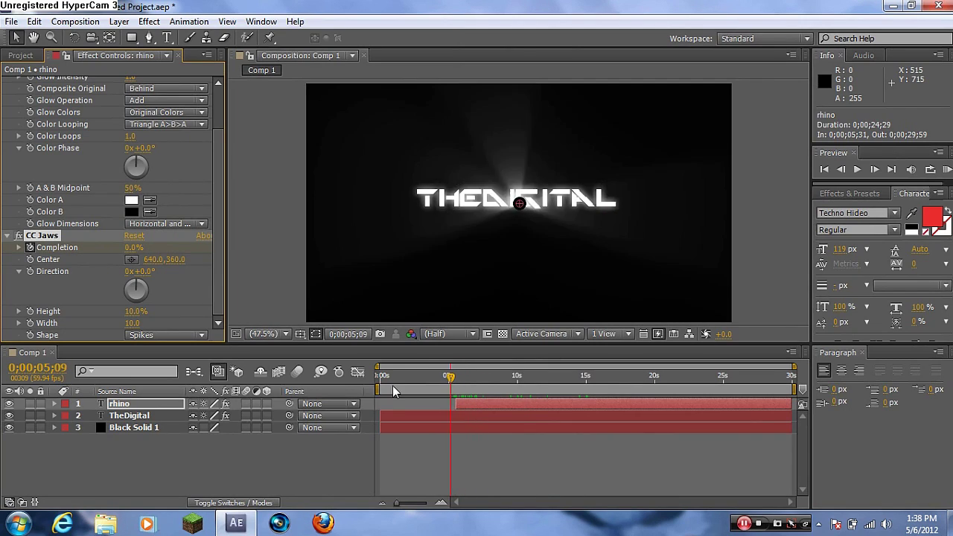
{"action": "left_click", "coordinate": [381, 377]}
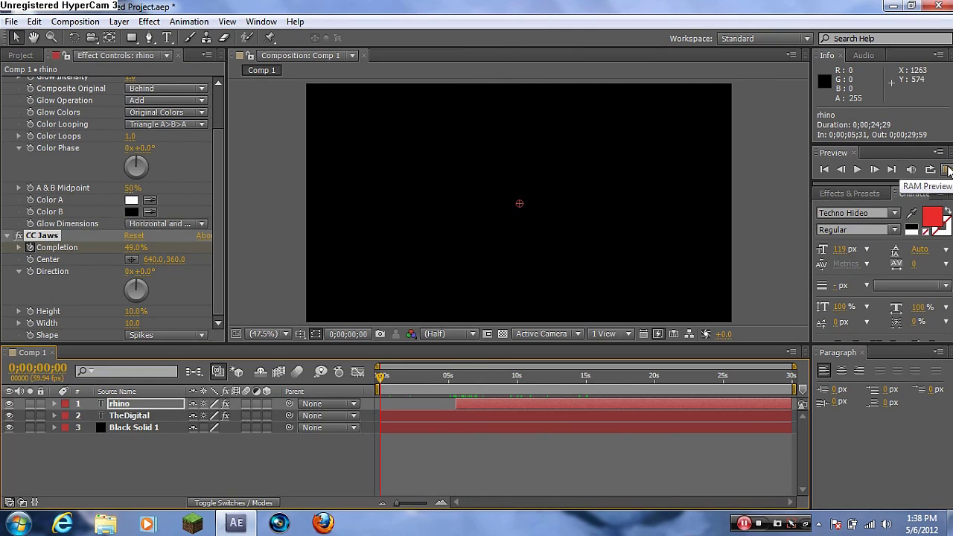
{"action": "left_click", "coordinate": [946, 170]}
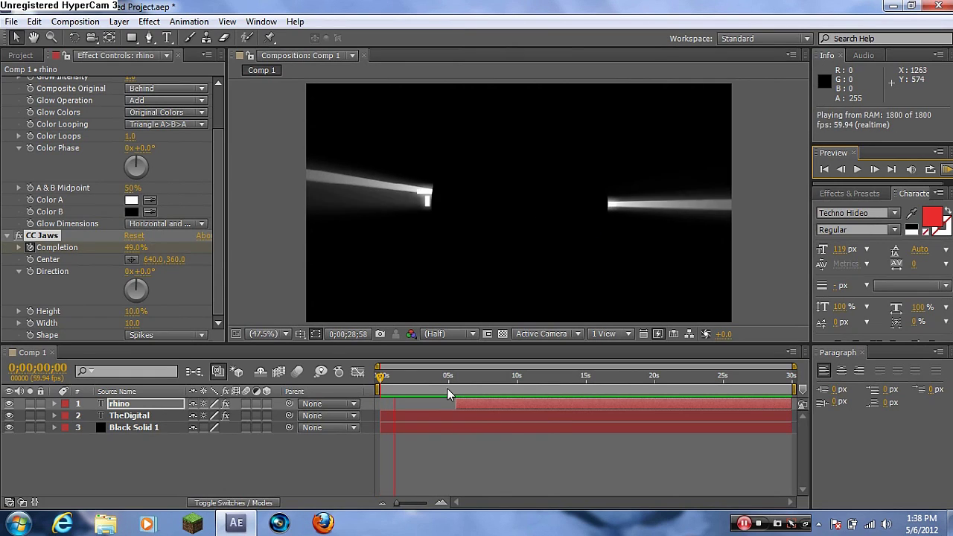
{"action": "left_click", "coordinate": [867, 169]}
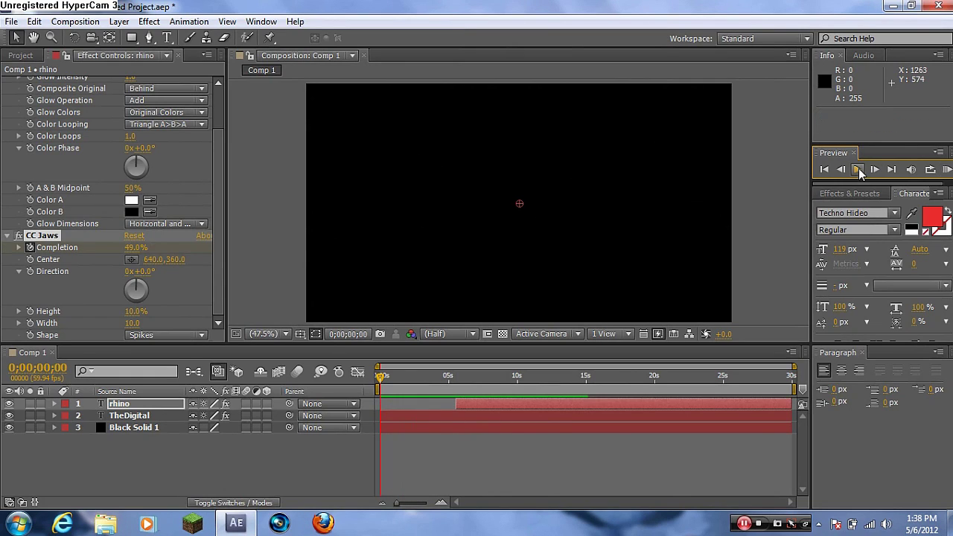
{"action": "left_click_drag", "start_coordinate": [379, 378], "coordinate": [523, 378]}
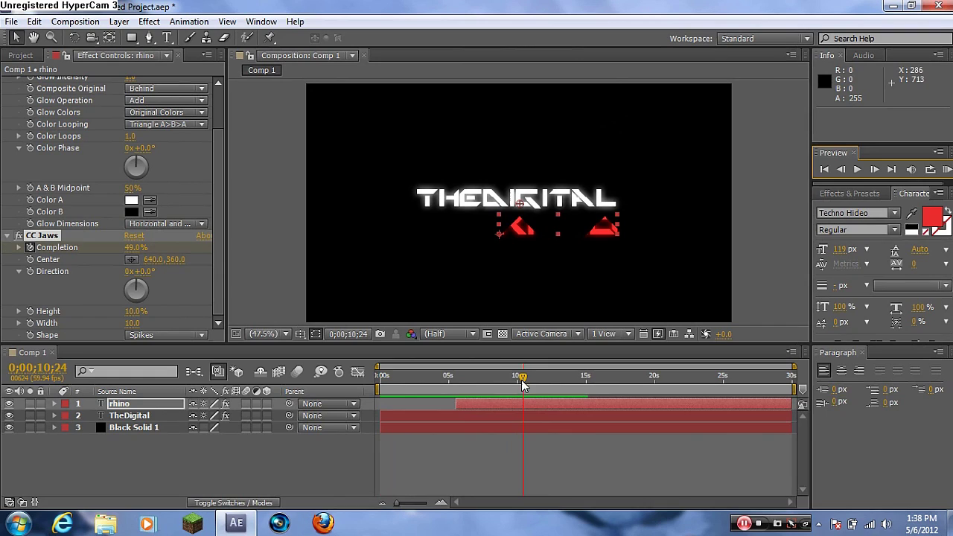
{"action": "left_click", "coordinate": [149, 21]}
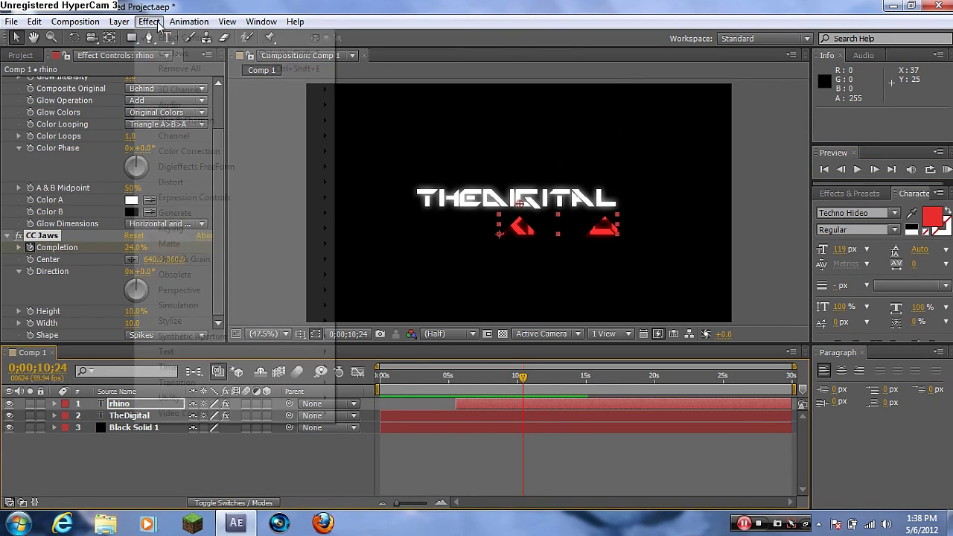
{"action": "mouse_move", "coordinate": [251, 383]}
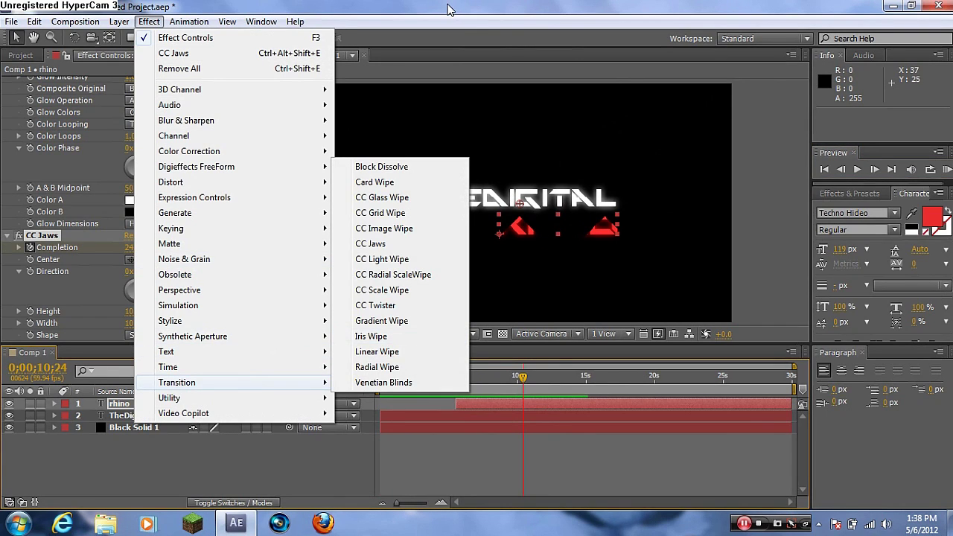
{"action": "left_click", "coordinate": [492, 298]}
Apply the Video Copilot Optical Flares effect to the Black Solid 1 layer with the playhead at 0;00;15;00.
{"action": "left_click_drag", "start_coordinate": [523, 378], "coordinate": [586, 380]}
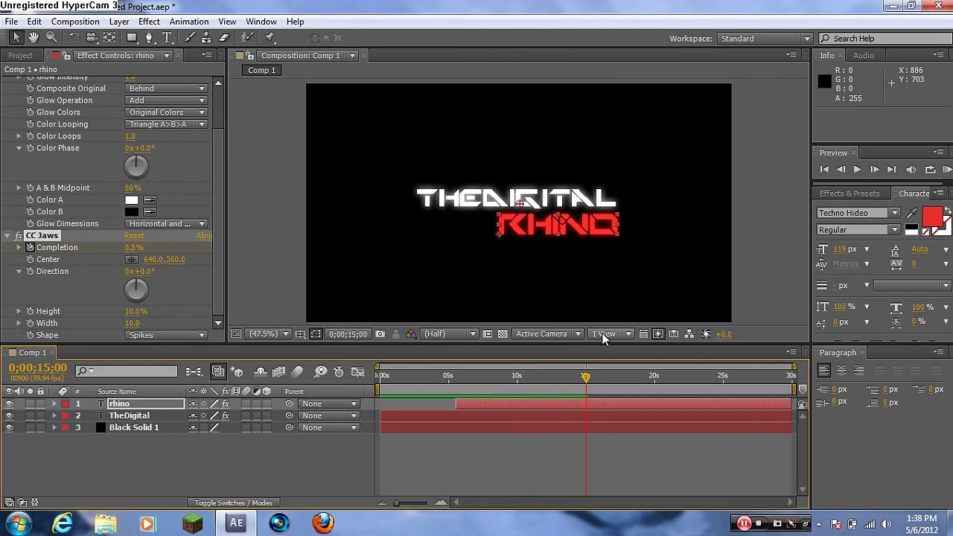
{"action": "left_click", "coordinate": [117, 427]}
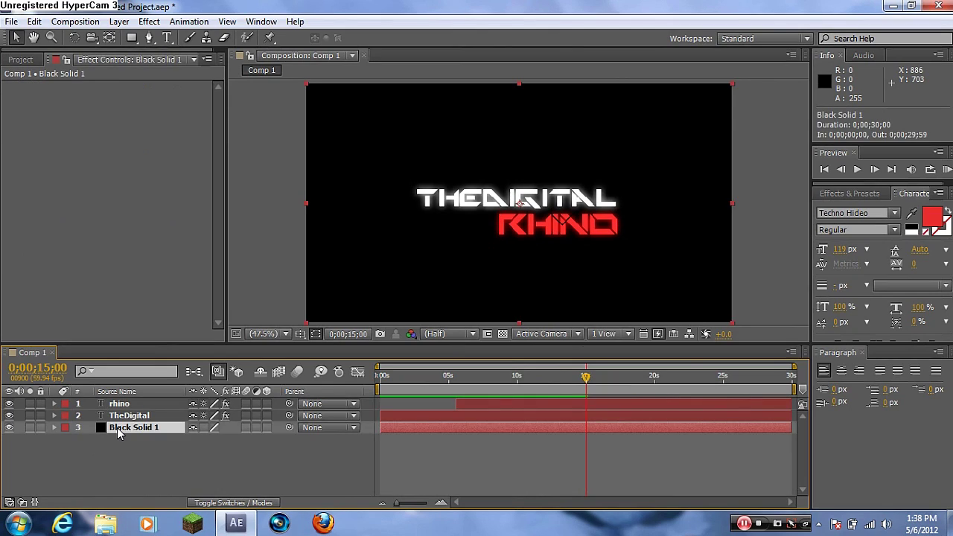
{"action": "left_click", "coordinate": [148, 21]}
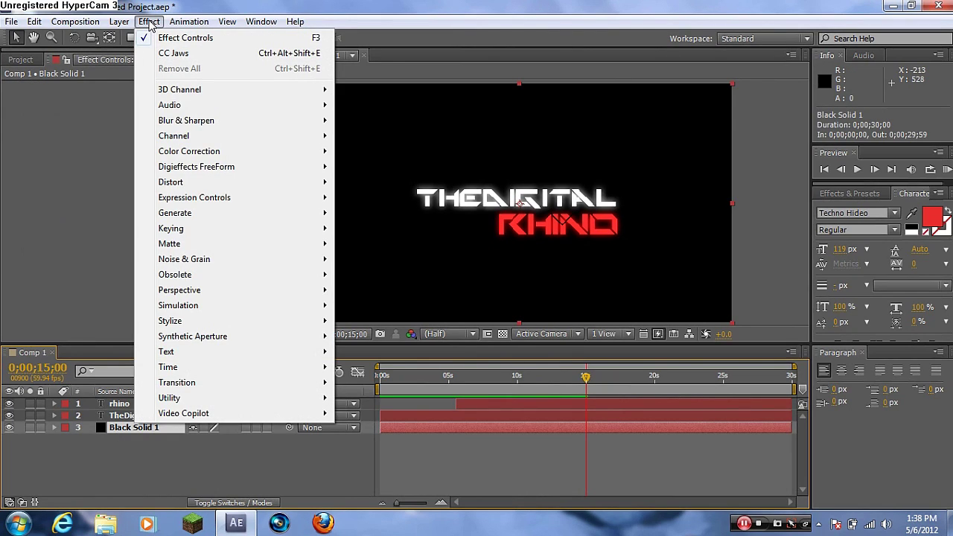
{"action": "mouse_move", "coordinate": [308, 416]}
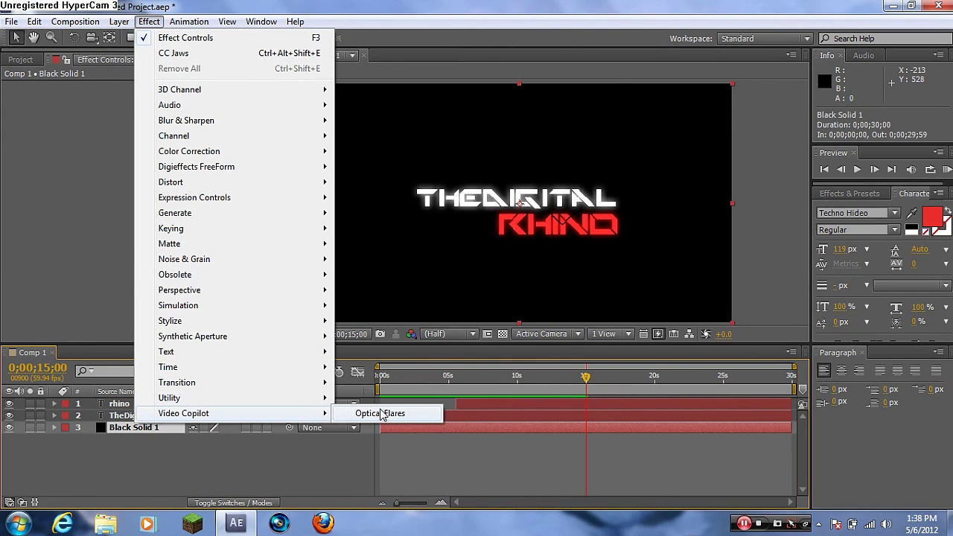
{"action": "left_click", "coordinate": [381, 414]}
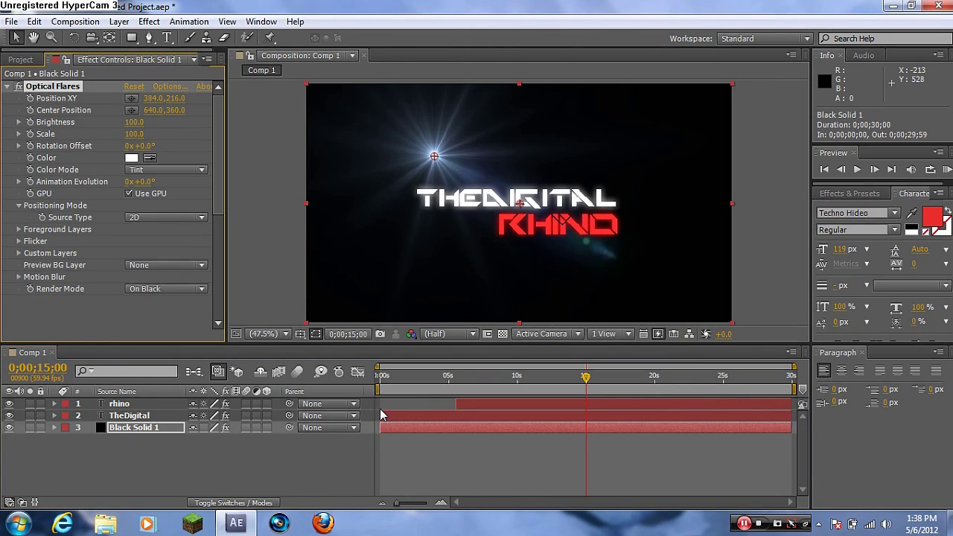
Load the Cool Flare preset from the Motion Graphics collection into the Optical Flares effect and accept it.
{"action": "left_click", "coordinate": [167, 87]}
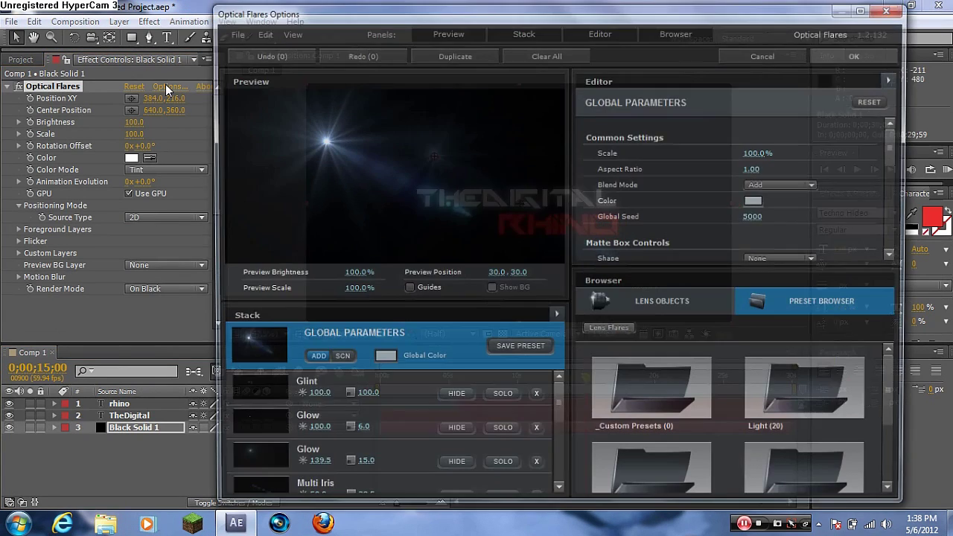
{"action": "double_click", "coordinate": [652, 471]}
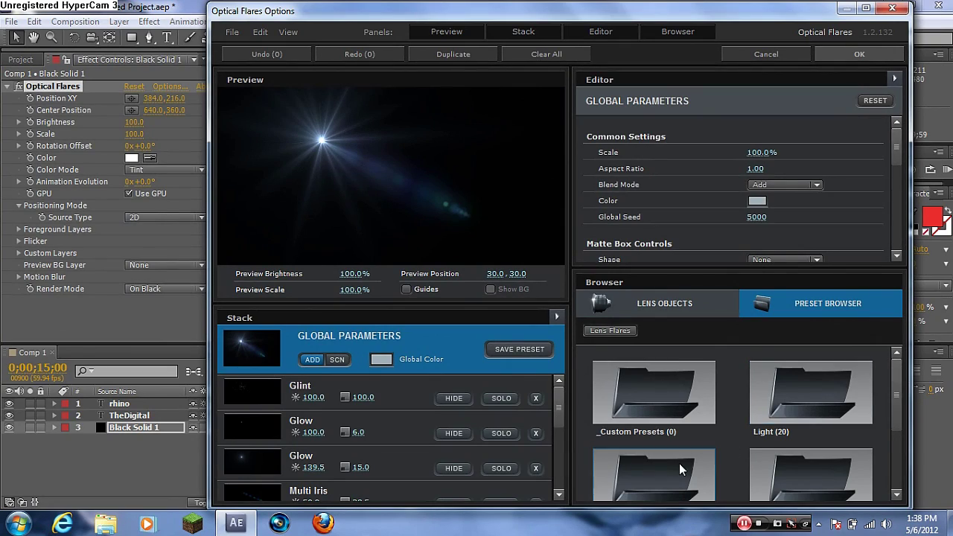
{"action": "left_click", "coordinate": [610, 330]}
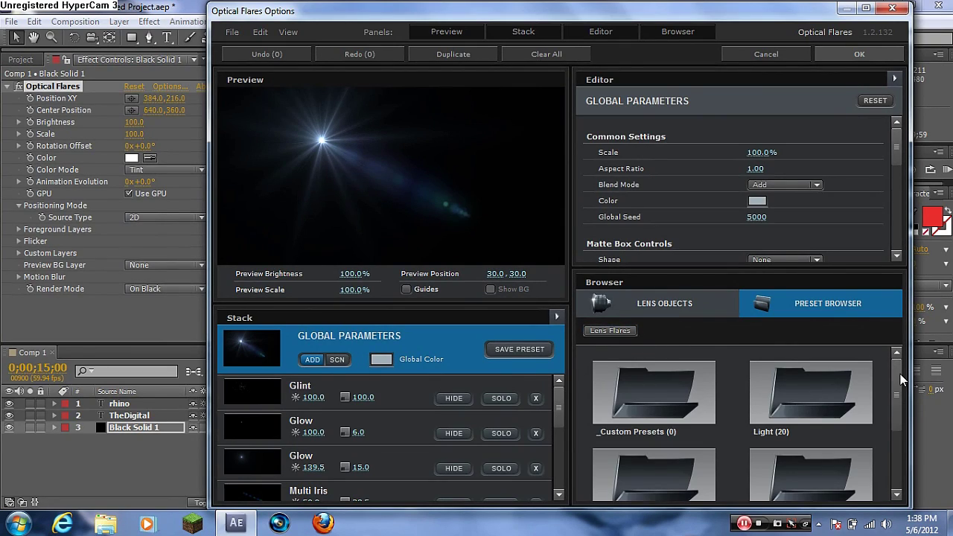
{"action": "scroll", "coordinate": [670, 402], "scroll_direction": "down", "scroll_amount": 2}
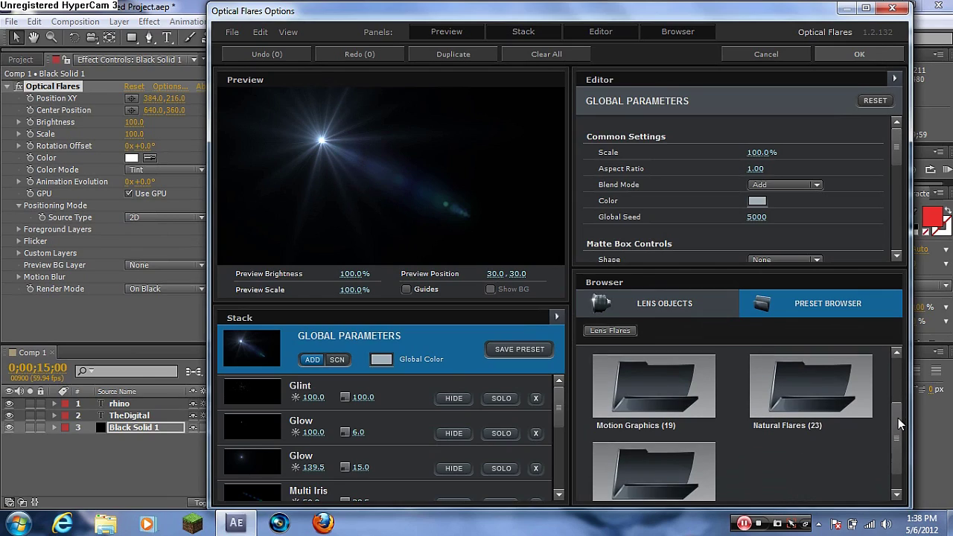
{"action": "double_click", "coordinate": [636, 408]}
{"action": "scroll", "coordinate": [899, 375], "scroll_direction": "up", "scroll_amount": 1}
{"action": "mouse_move", "coordinate": [899, 376]}
{"action": "left_mouse_down"}
{"action": "mouse_move", "coordinate": [886, 497]}
{"action": "mouse_move", "coordinate": [887, 376]}
{"action": "left_mouse_up"}
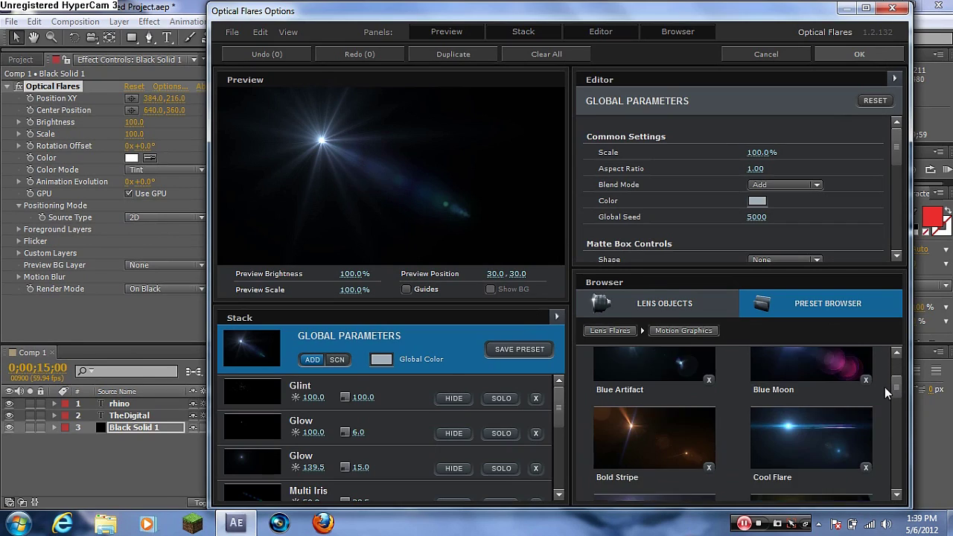
{"action": "scroll", "coordinate": [806, 423], "scroll_direction": "down", "scroll_amount": 2}
{"action": "left_click", "coordinate": [804, 415]}
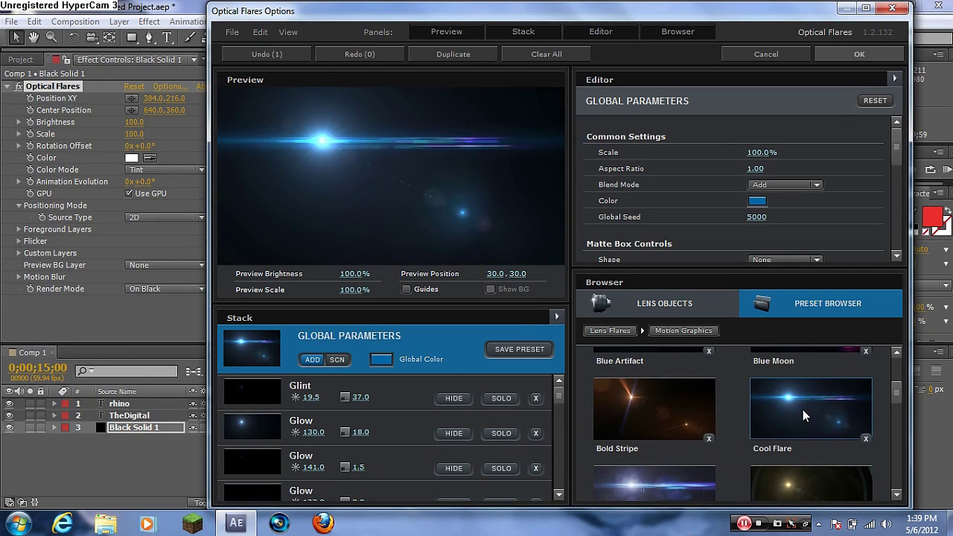
{"action": "left_click", "coordinate": [859, 54]}
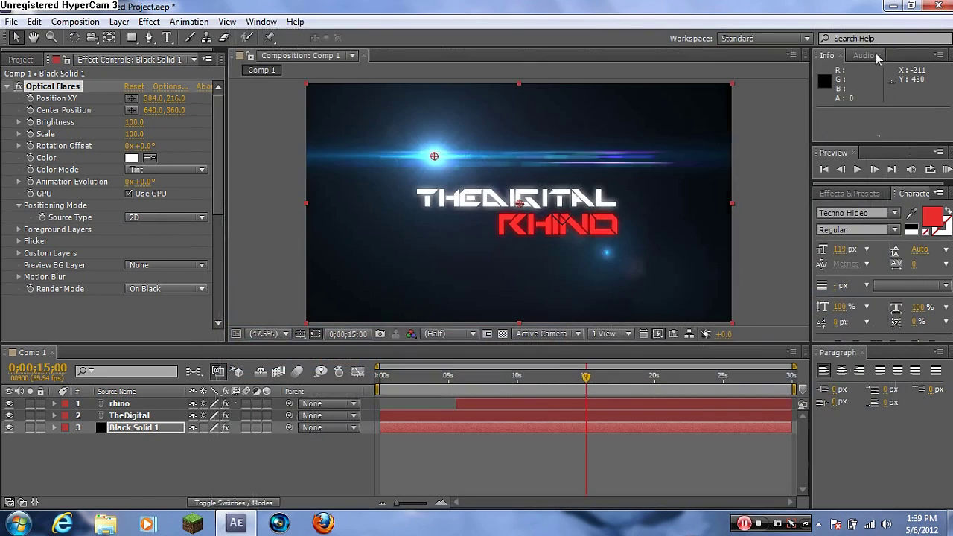
Tint the flare light red with color EB6D6D.
{"action": "left_click", "coordinate": [131, 158]}
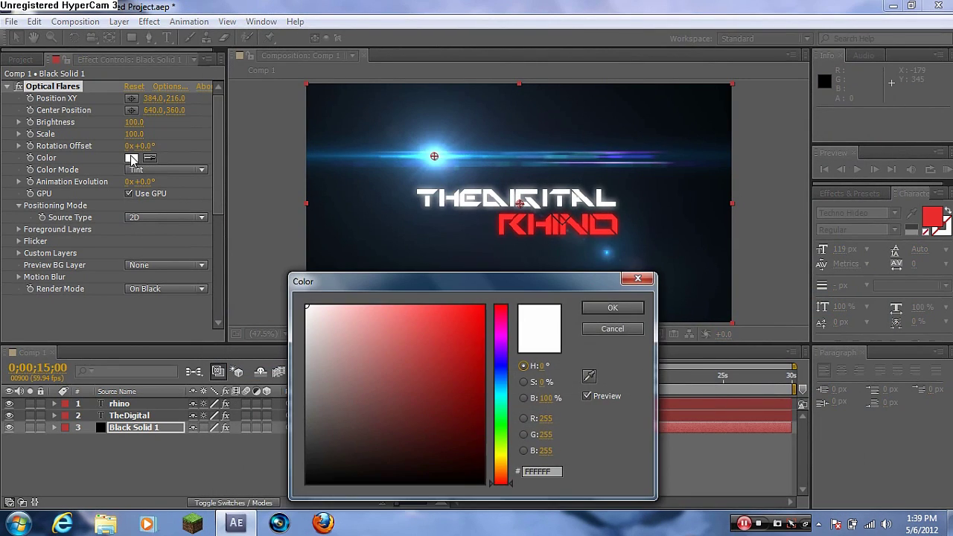
{"action": "left_click", "coordinate": [401, 318]}
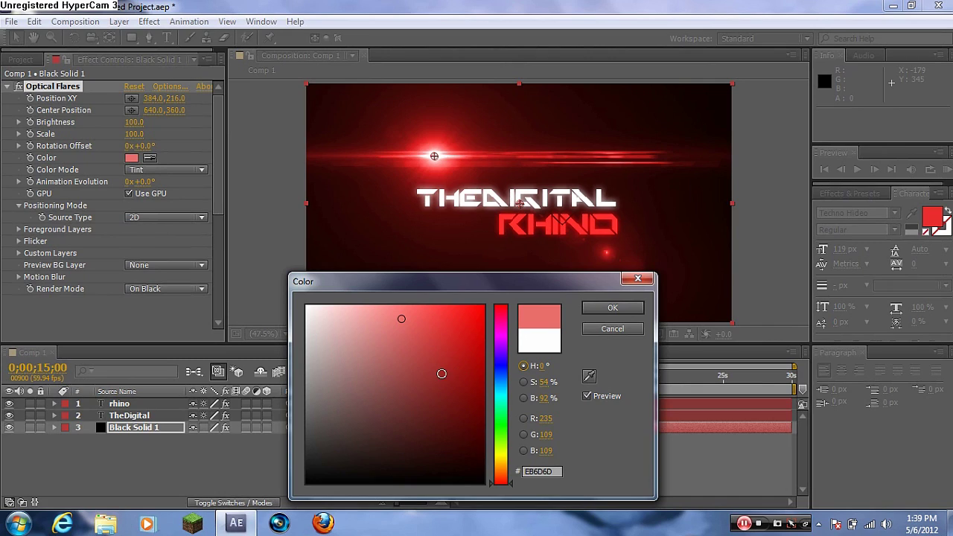
{"action": "left_click", "coordinate": [624, 309]}
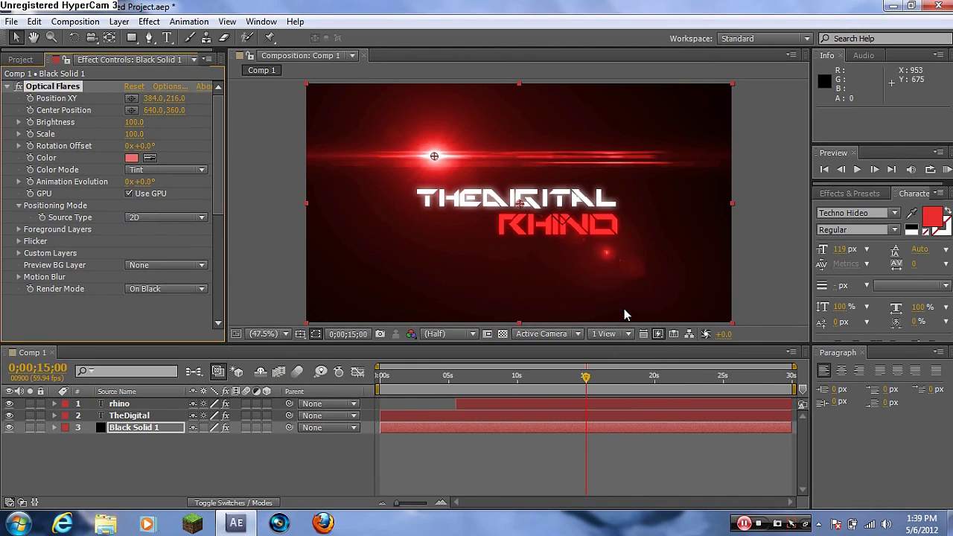
Move the flare just below "rhino" to about 758.7, 466.5 and trim the start of Black Solid 1 to 0;00;14;20.
{"action": "left_click_drag", "start_coordinate": [435, 165], "coordinate": [559, 246]}
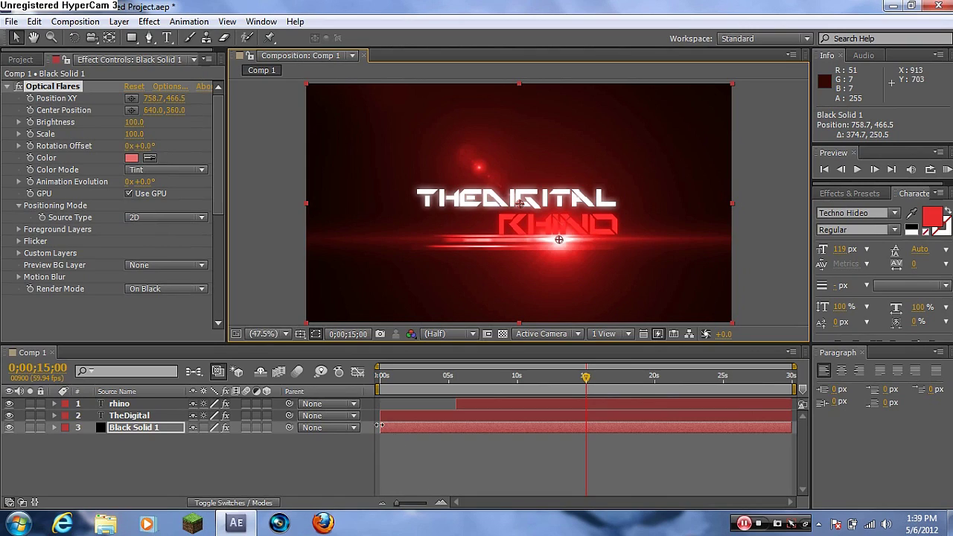
{"action": "left_click_drag", "start_coordinate": [381, 427], "coordinate": [579, 430]}
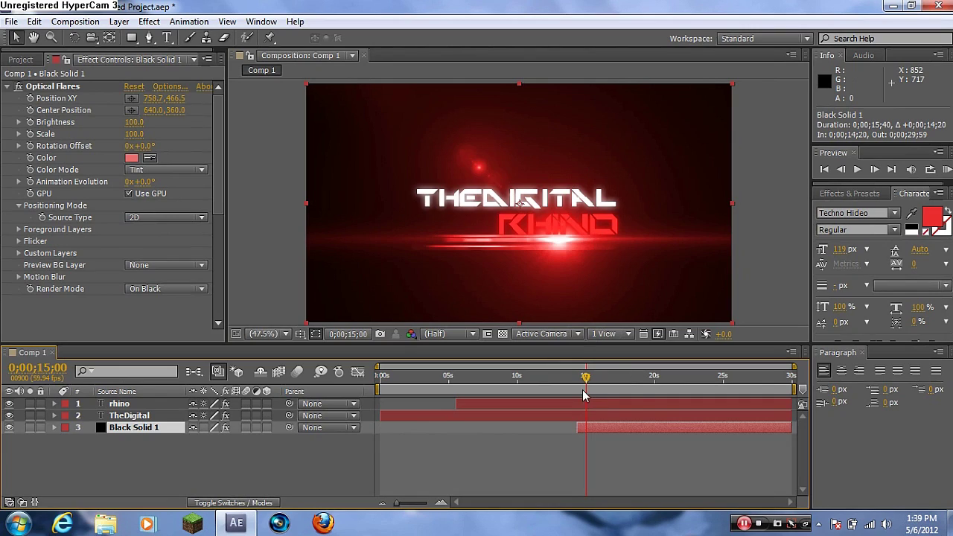
Set the flare's Brightness to 0 and keyframe it at 0;00;14;20, where the Black Solid 1 layer starts.
{"action": "mouse_move", "coordinate": [587, 381]}
{"action": "left_mouse_down"}
{"action": "mouse_move", "coordinate": [570, 381]}
{"action": "mouse_move", "coordinate": [588, 381]}
{"action": "left_mouse_up"}
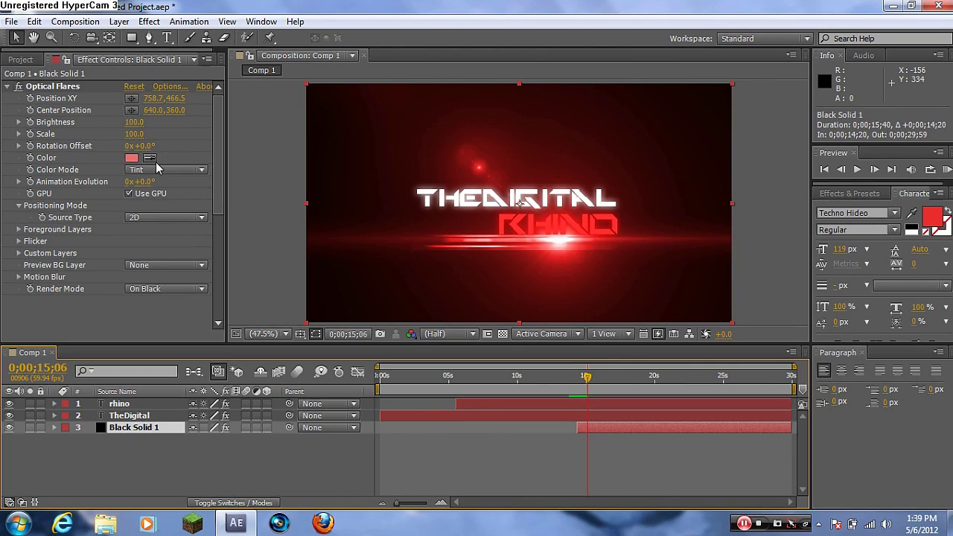
{"action": "left_click", "coordinate": [51, 87]}
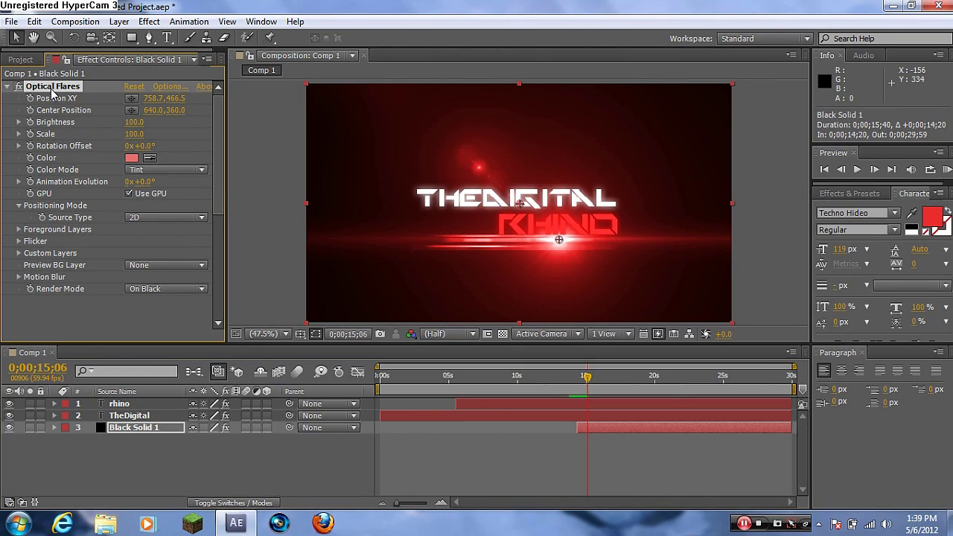
{"action": "left_click", "coordinate": [128, 433]}
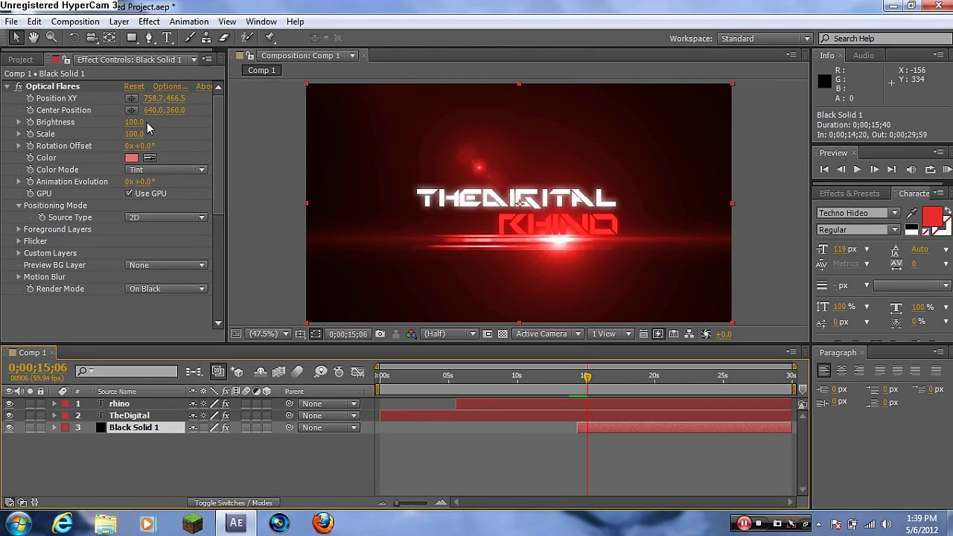
{"action": "left_click", "coordinate": [134, 121]}
{"action": "left_click_drag", "start_coordinate": [587, 379], "coordinate": [577, 378]}
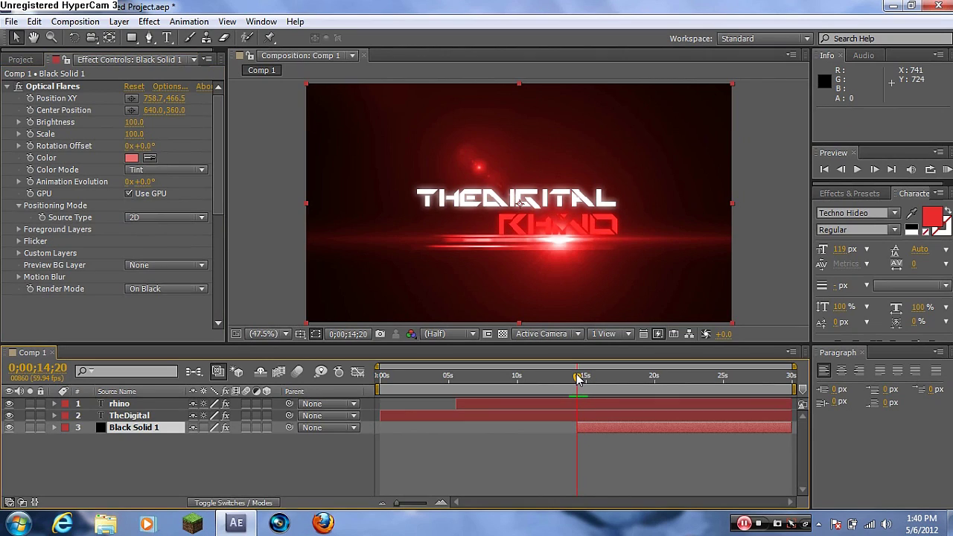
{"action": "left_click_drag", "start_coordinate": [134, 124], "coordinate": [117, 125]}
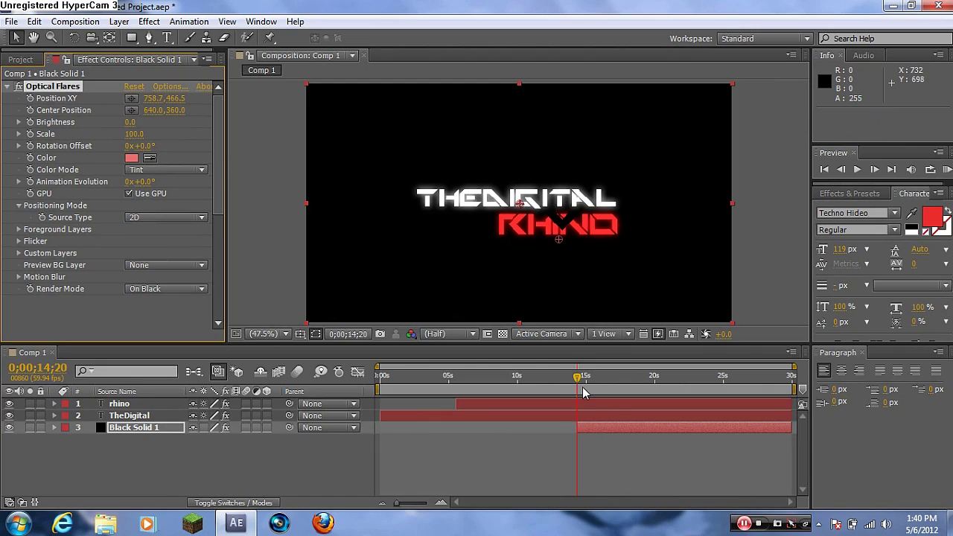
{"action": "left_click_drag", "start_coordinate": [579, 379], "coordinate": [586, 381]}
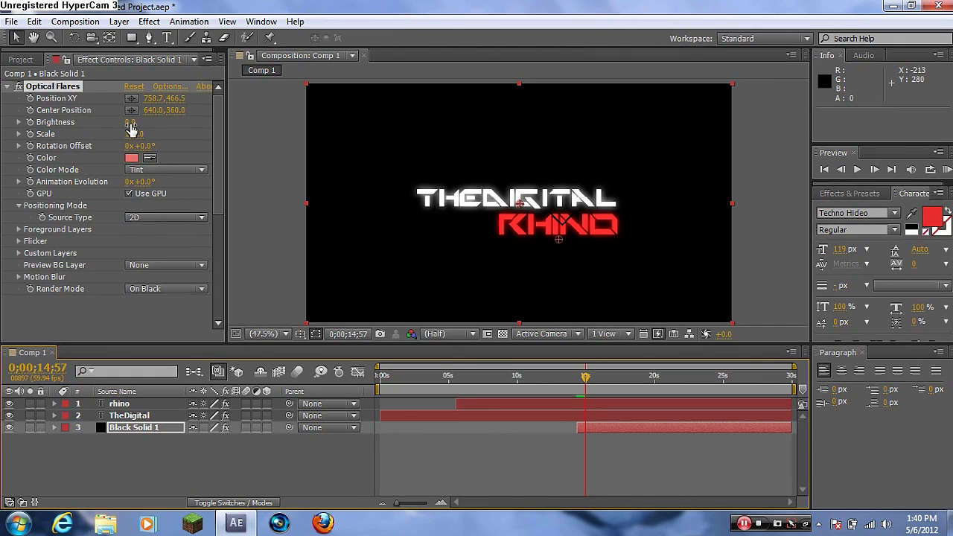
{"action": "left_click", "coordinate": [582, 378]}
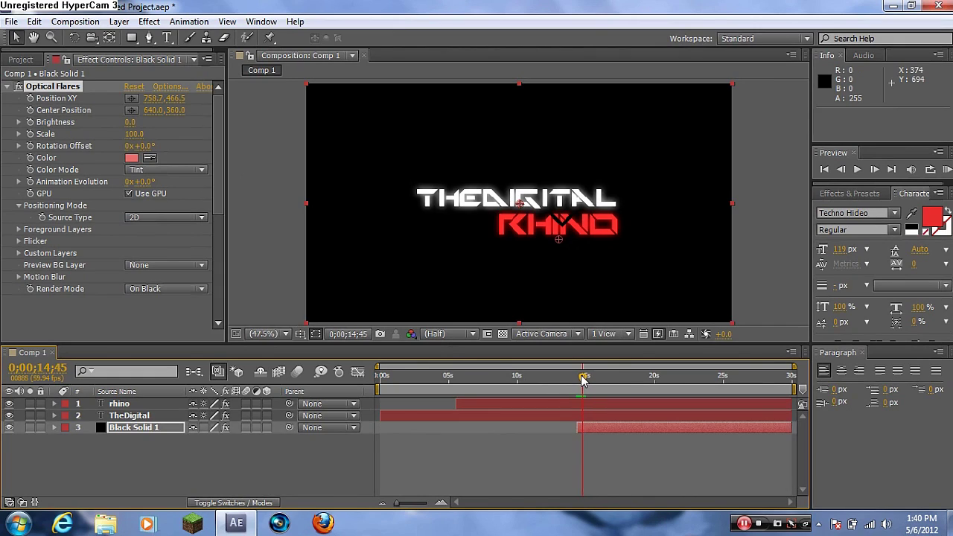
{"action": "left_click_drag", "start_coordinate": [582, 379], "coordinate": [578, 380]}
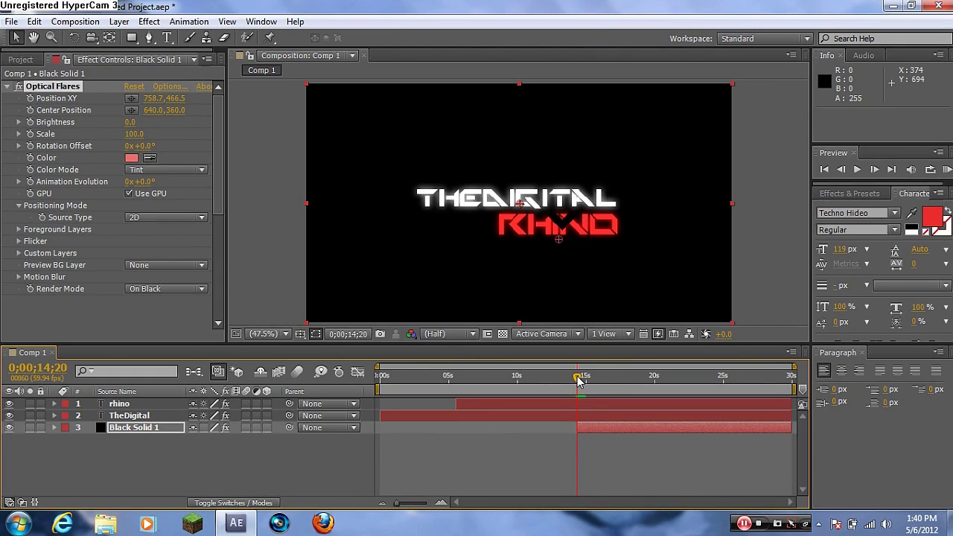
{"action": "left_click", "coordinate": [29, 122]}
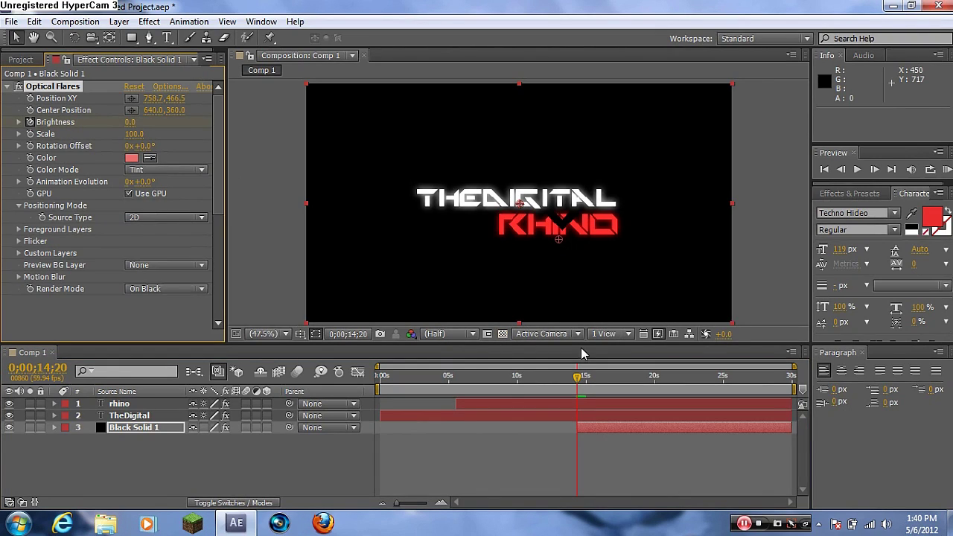
Keyframe the flare's Brightness at 500 at 0;00;15;03 and at 100 at 0;00;15;21 to create a flash.
{"action": "left_click_drag", "start_coordinate": [578, 378], "coordinate": [587, 381]}
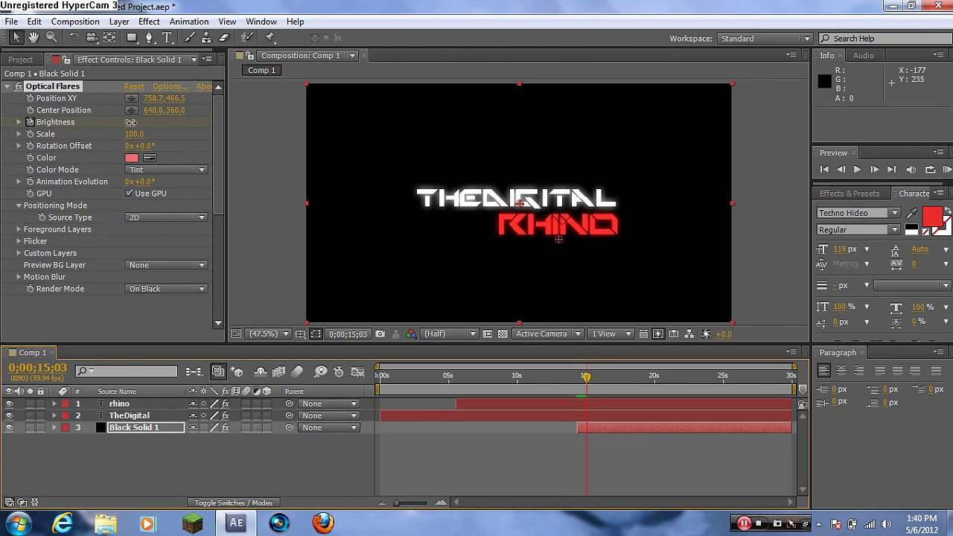
{"action": "left_click_drag", "start_coordinate": [131, 122], "coordinate": [166, 122]}
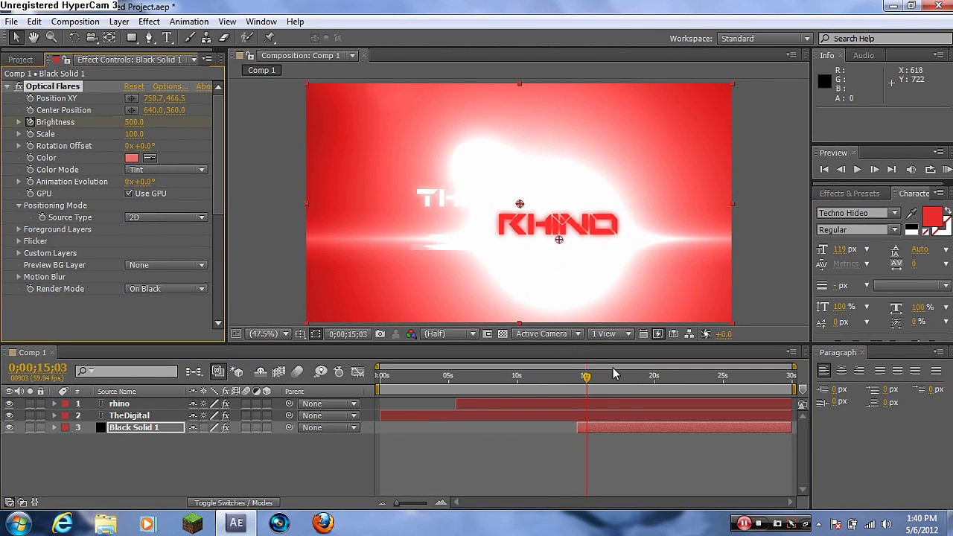
{"action": "left_click_drag", "start_coordinate": [587, 380], "coordinate": [590, 378]}
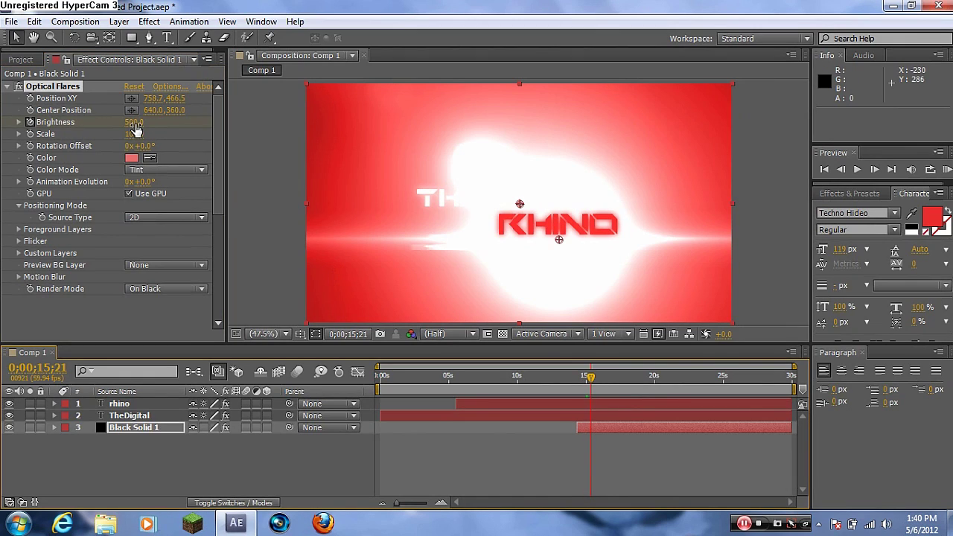
{"action": "left_click_drag", "start_coordinate": [134, 122], "coordinate": [107, 123]}
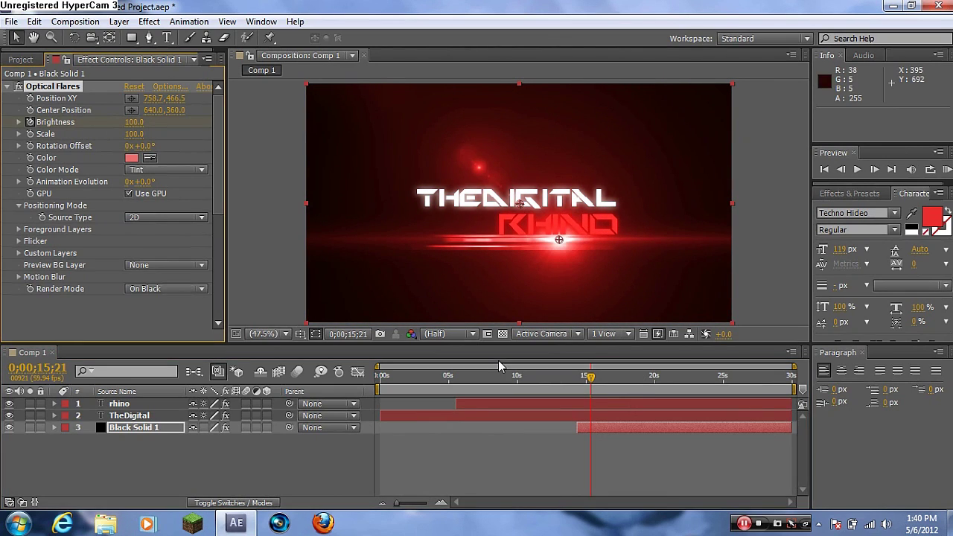
Expand the flare's Flicker settings and keyframe Speed and Amount at 0 at 0;00;15;34.
{"action": "left_click_drag", "start_coordinate": [589, 377], "coordinate": [593, 378]}
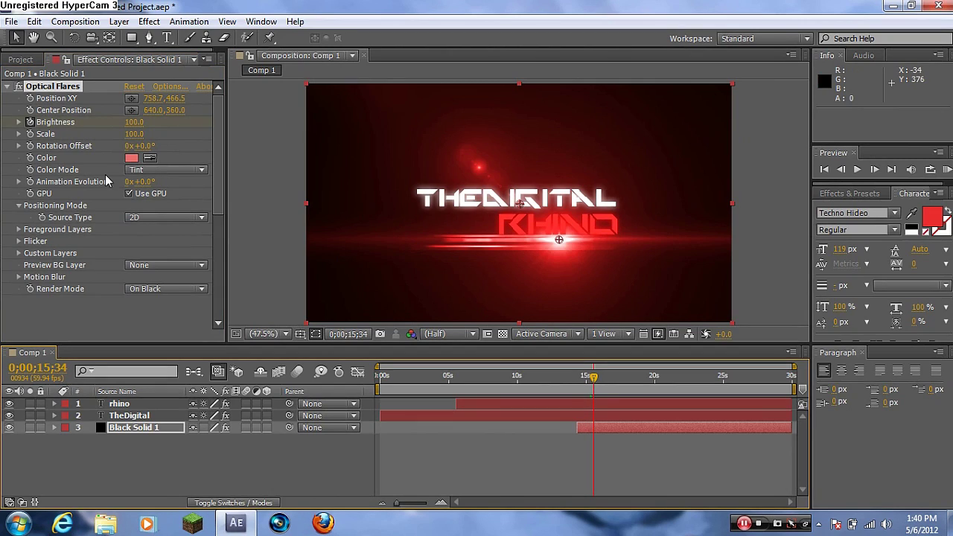
{"action": "left_click", "coordinate": [20, 241]}
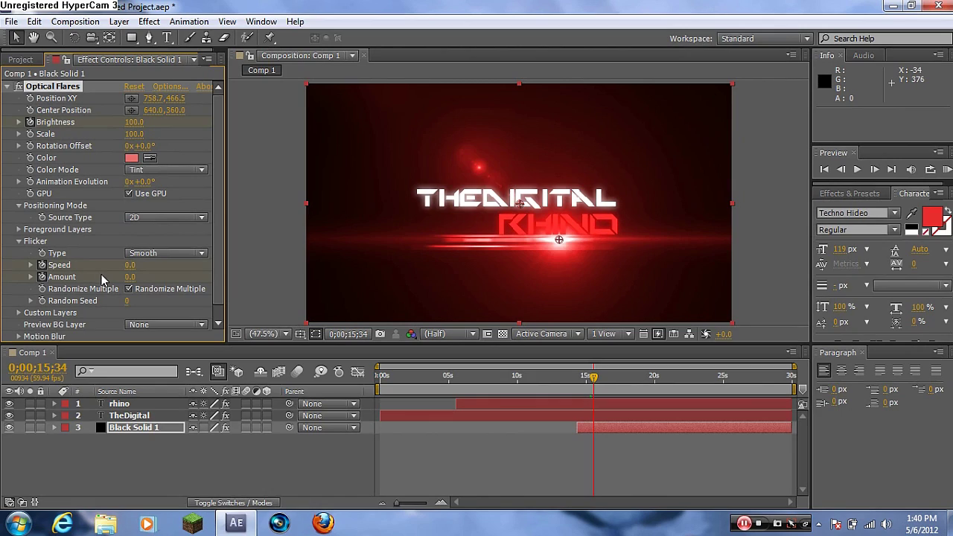
Set the flare's flicker Speed to 38 and Amount to 34, and preview the composition from its beginning.
{"action": "mouse_move", "coordinate": [128, 268]}
{"action": "left_mouse_down"}
{"action": "mouse_move", "coordinate": [150, 265]}
{"action": "mouse_move", "coordinate": [140, 276]}
{"action": "left_mouse_up"}
{"action": "left_click_drag", "start_coordinate": [593, 377], "coordinate": [379, 374]}
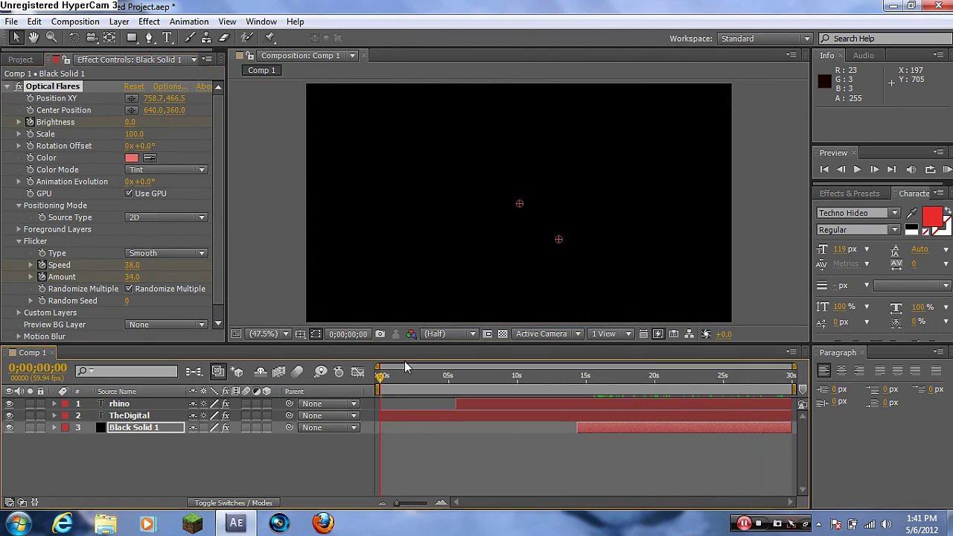
{"action": "left_click", "coordinate": [946, 170]}
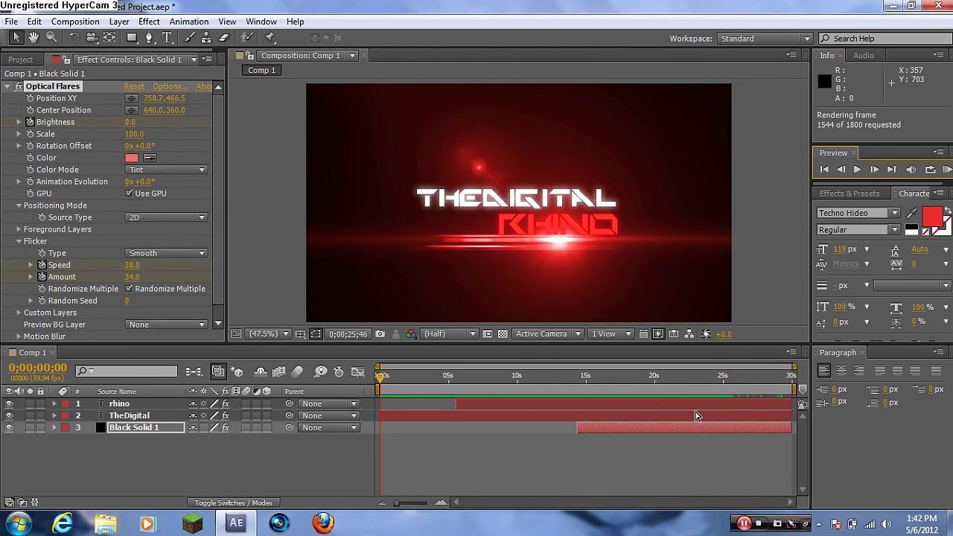
{"action": "left_click", "coordinate": [855, 172]}
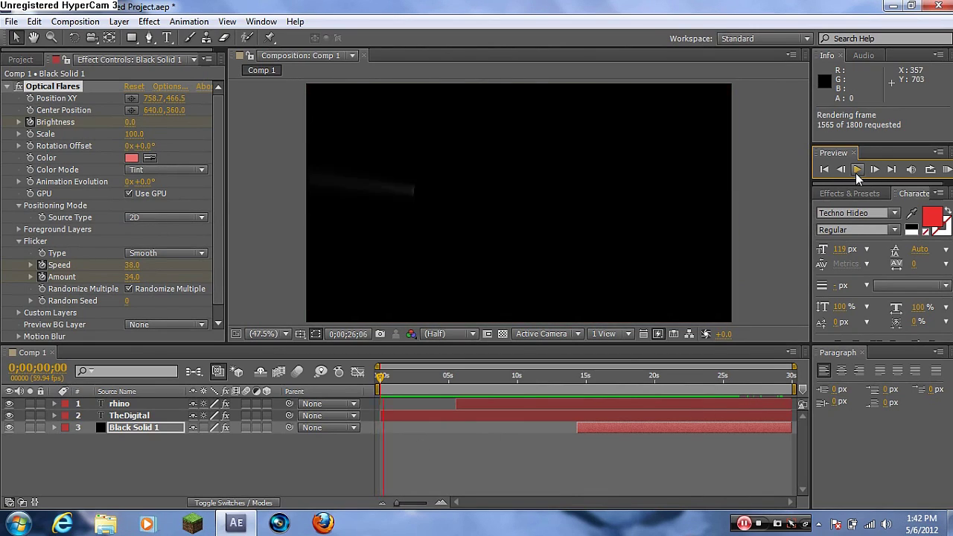
Set the composition preview resolution to Full and return the current time to 0;00;00;00.
{"action": "left_click", "coordinate": [473, 334]}
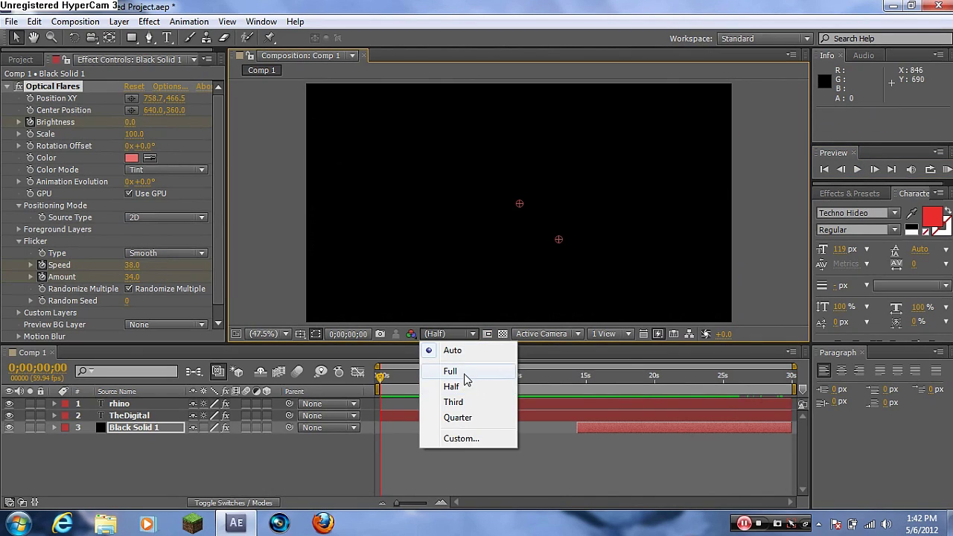
{"action": "left_click", "coordinate": [463, 372]}
{"action": "left_click", "coordinate": [383, 378]}
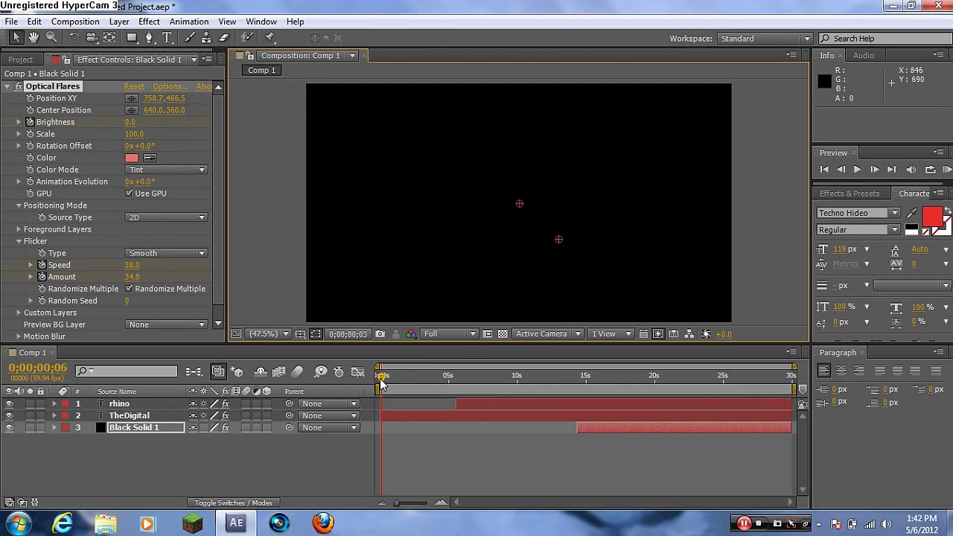
{"action": "left_click_drag", "start_coordinate": [383, 381], "coordinate": [342, 425]}
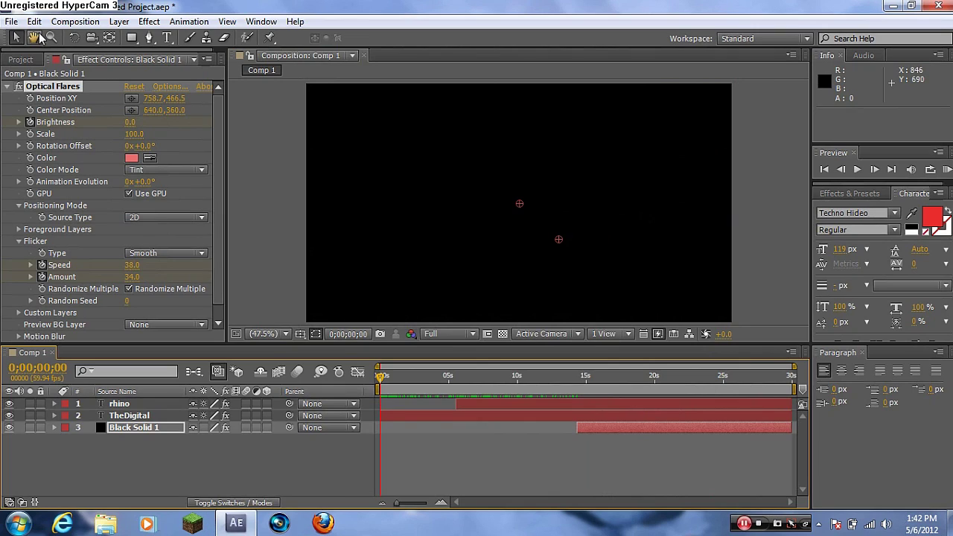
Add Comp 1 to the render queue and set its output to an AVI file named Comp 1 on the Desktop.
{"action": "left_click", "coordinate": [84, 23]}
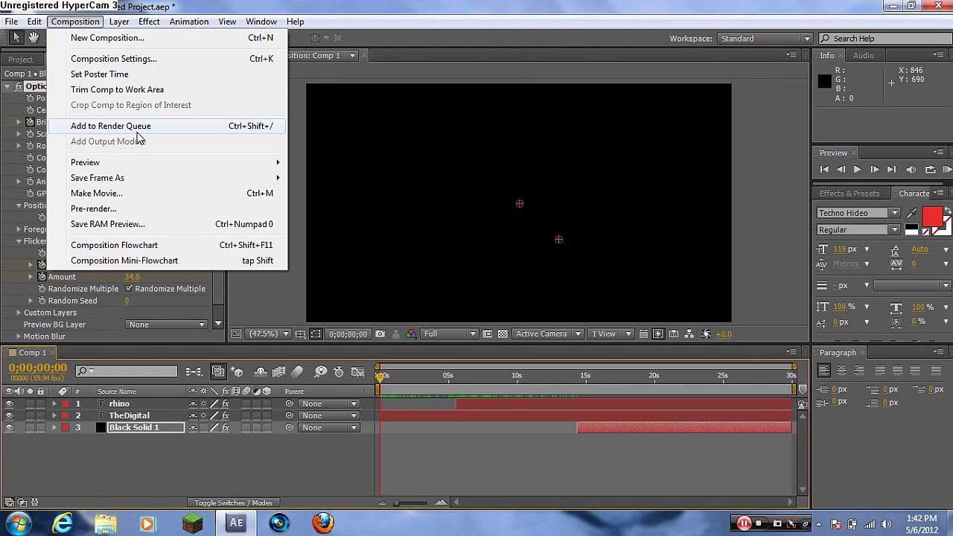
{"action": "left_click", "coordinate": [110, 127]}
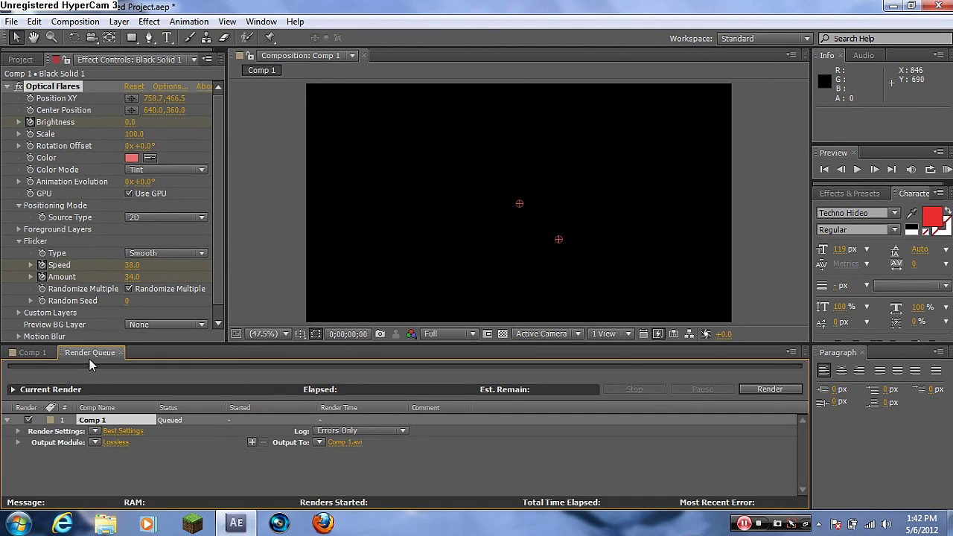
{"action": "left_click", "coordinate": [348, 442]}
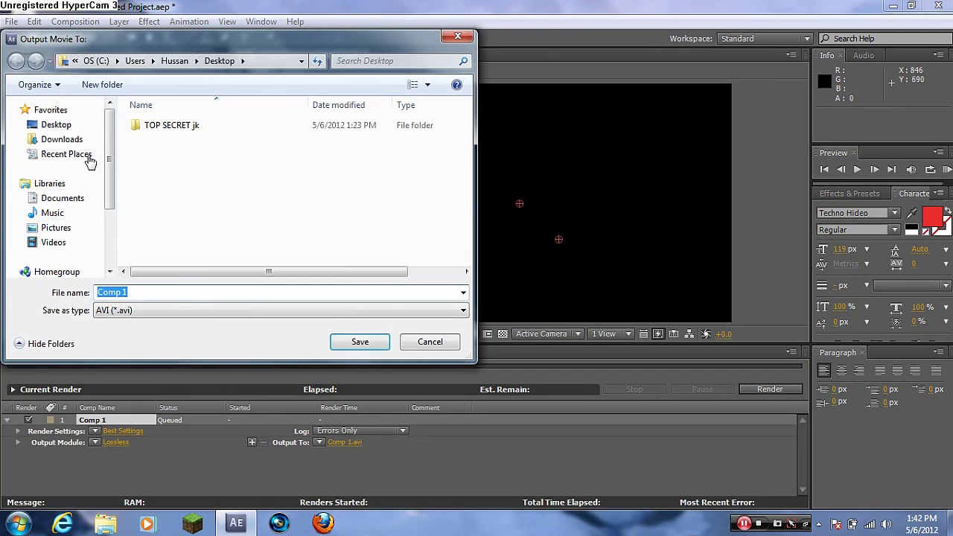
{"action": "left_click", "coordinate": [56, 125]}
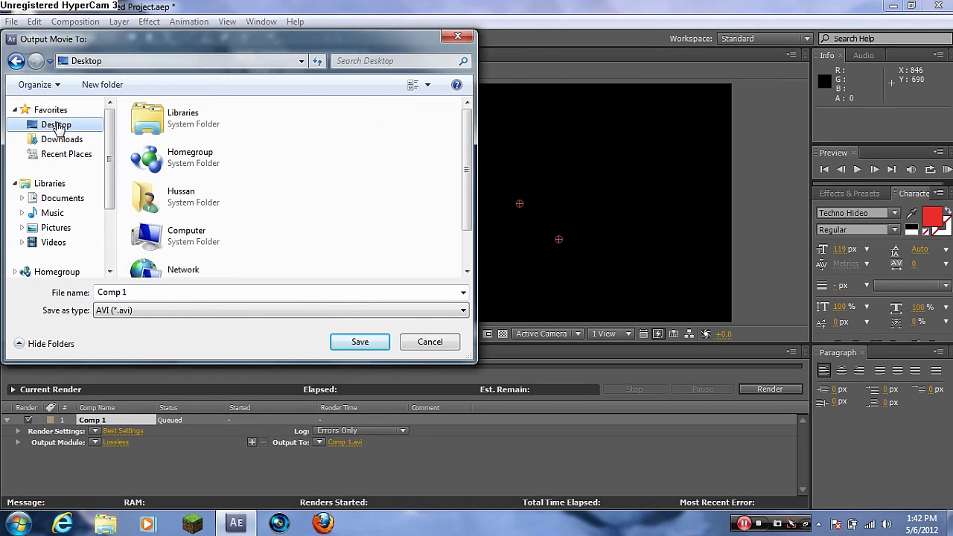
{"action": "left_click", "coordinate": [356, 344]}
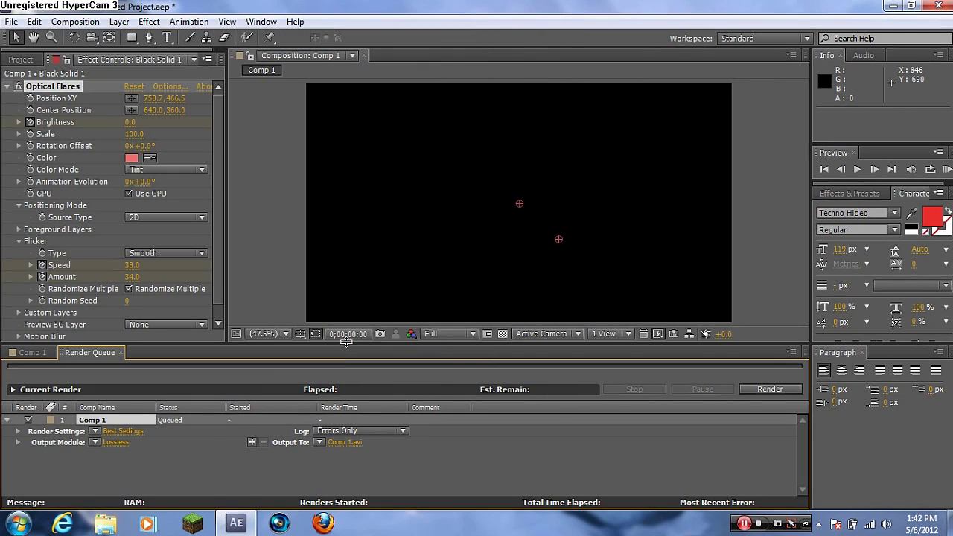
Check the Lossless output module settings without changing them and start rendering Comp 1.
{"action": "left_click", "coordinate": [113, 441]}
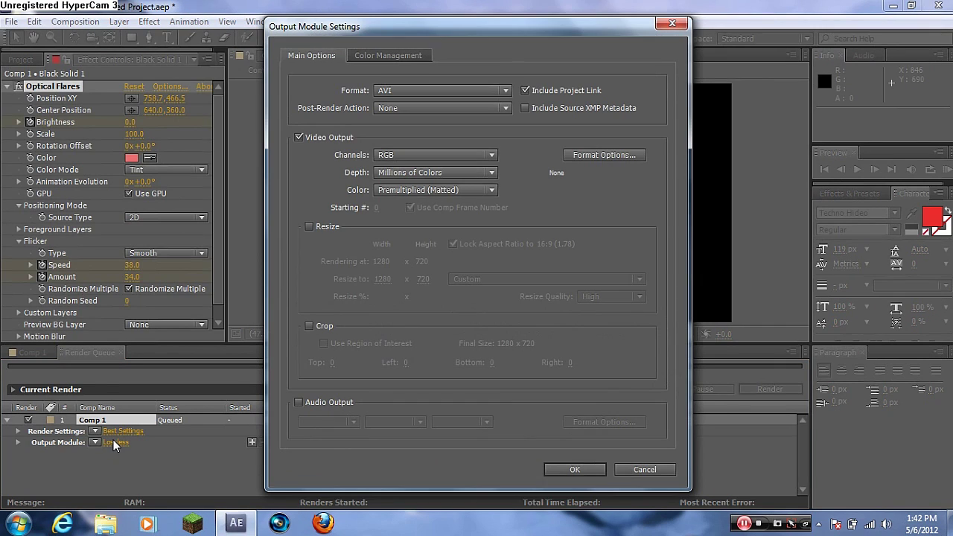
{"action": "left_click", "coordinate": [671, 23]}
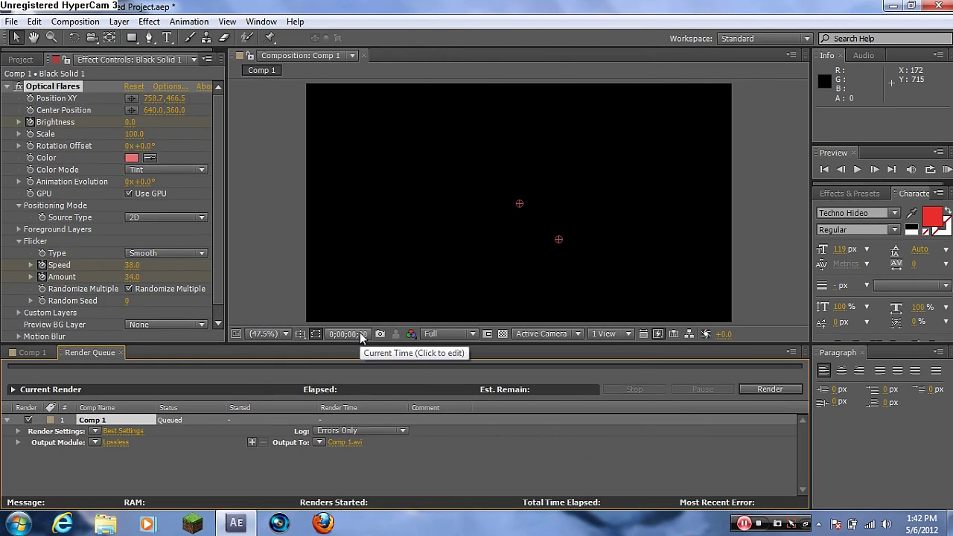
{"action": "left_click", "coordinate": [770, 389]}
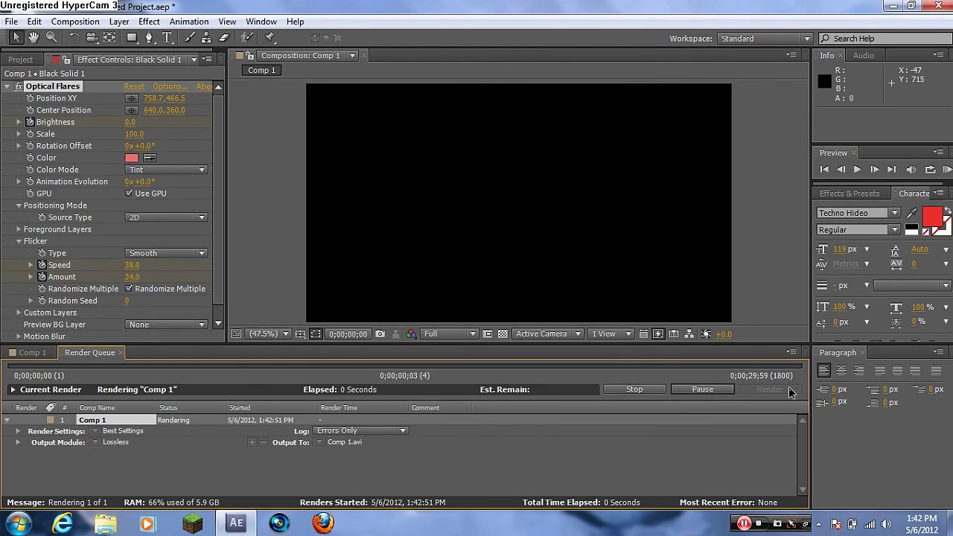